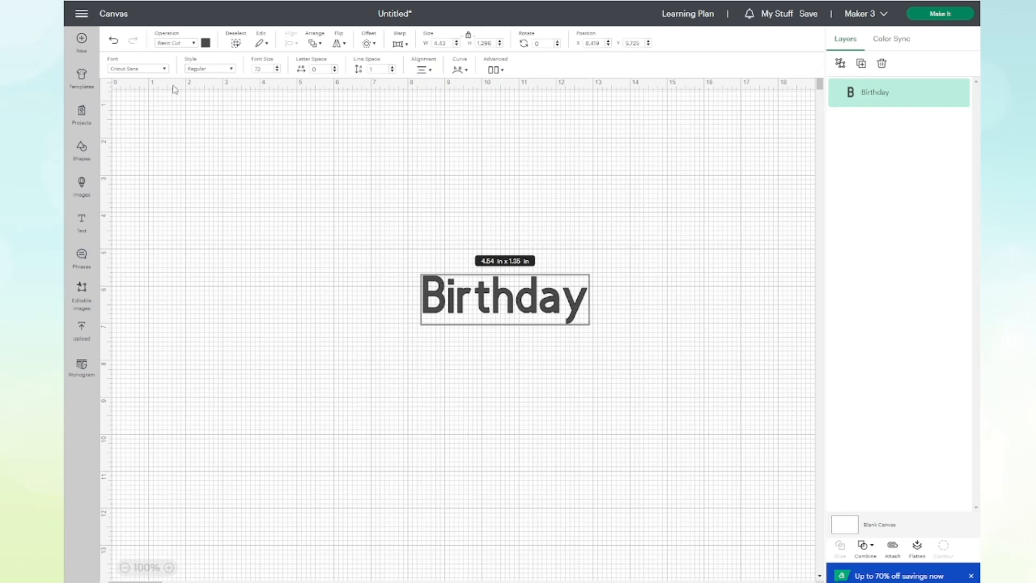
Browse the Cricut font library for the Birthday text without changing its font.
left_click(166, 70)
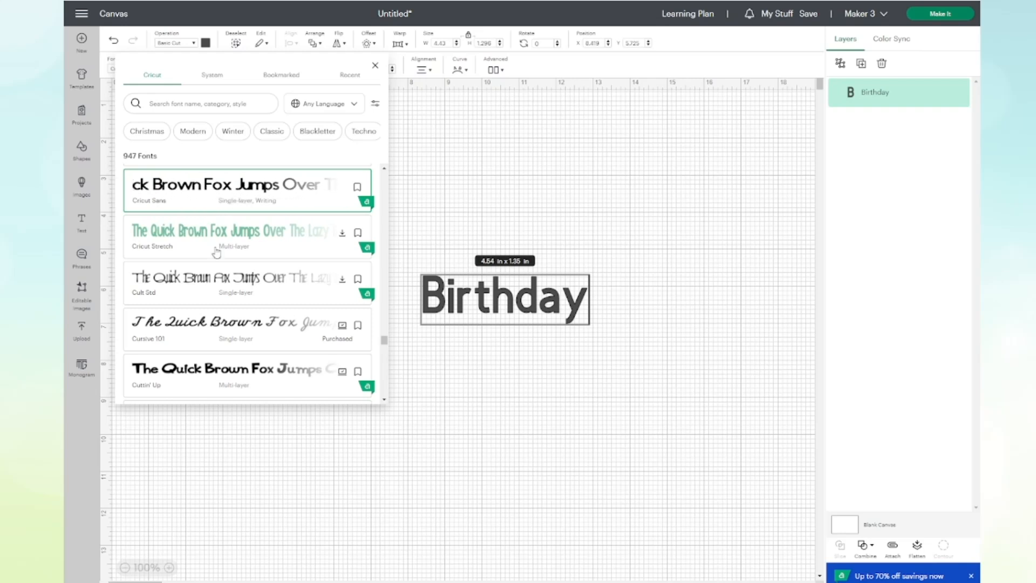
scroll(214, 259, "down", 3)
scroll(214, 258, "down", 5)
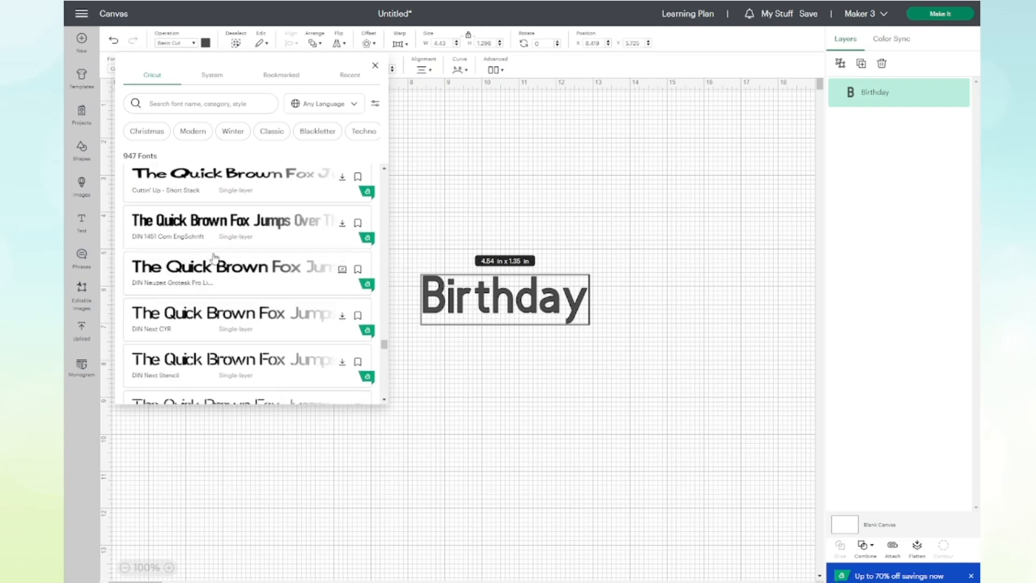
scroll(215, 258, "down", 10)
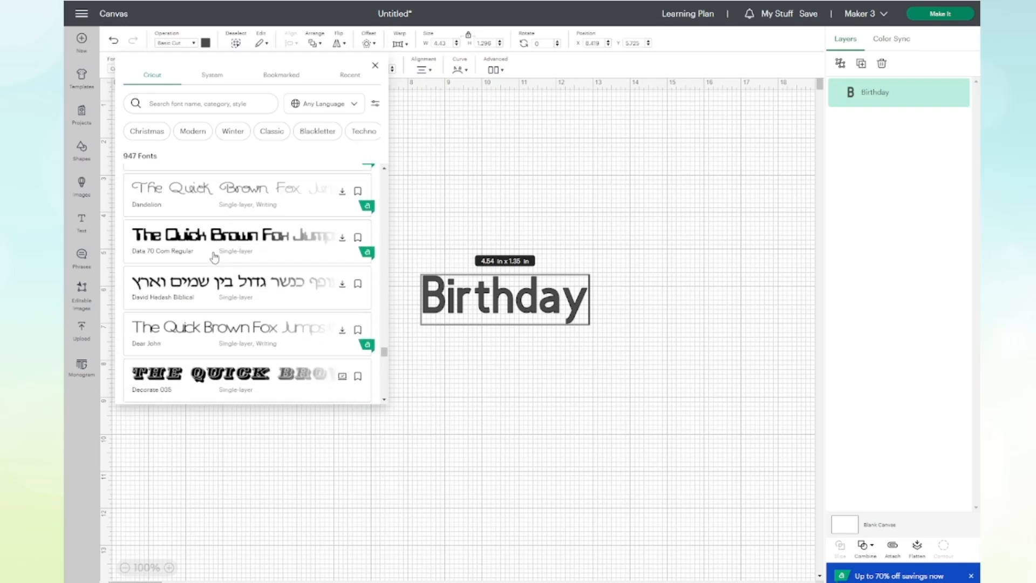
scroll(205, 264, "down", 5)
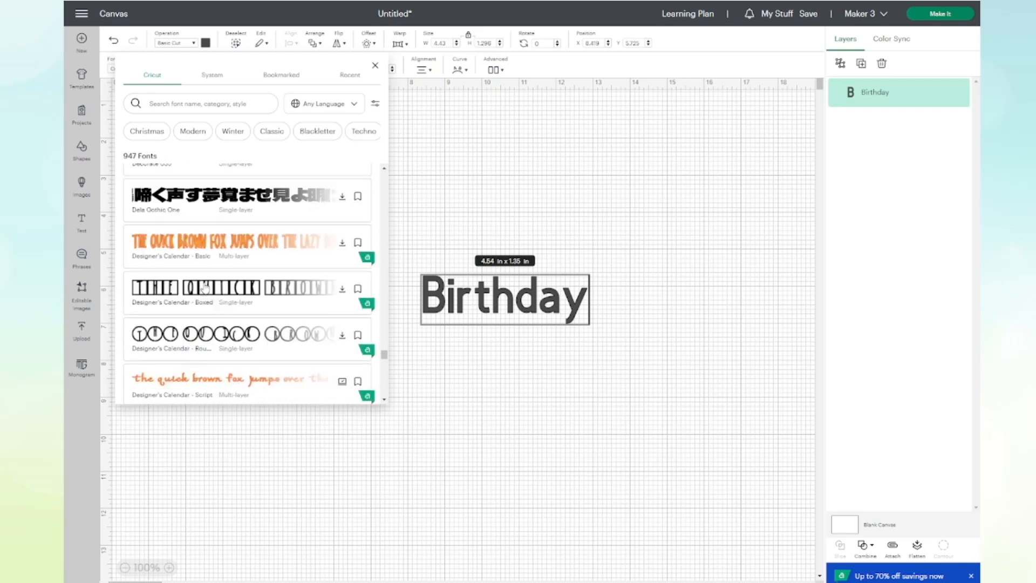
scroll(205, 286, "up", 3)
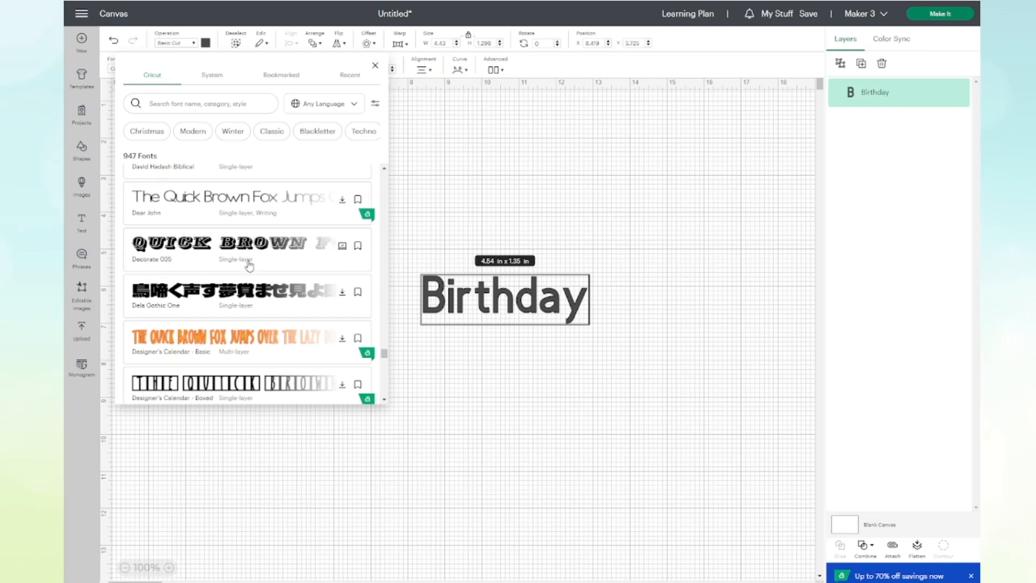
scroll(270, 271, "down", 10)
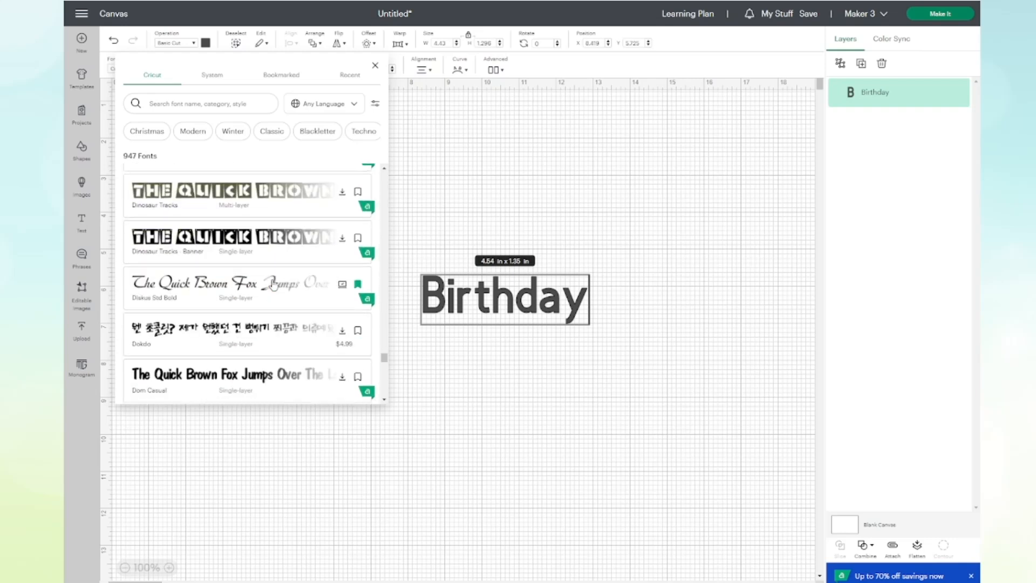
scroll(265, 281, "down", 3)
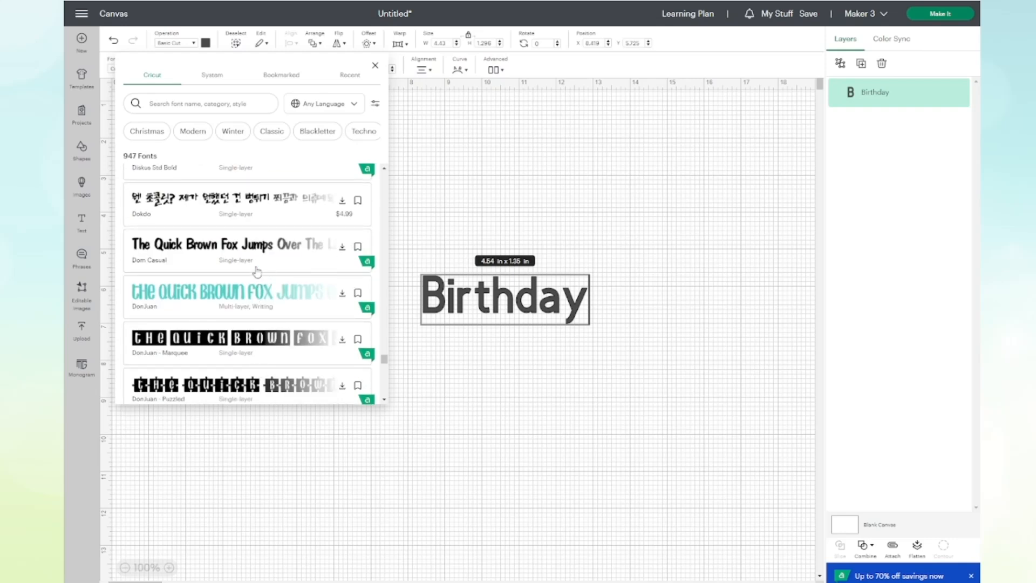
scroll(254, 270, "down", 3)
scroll(252, 265, "up", 10)
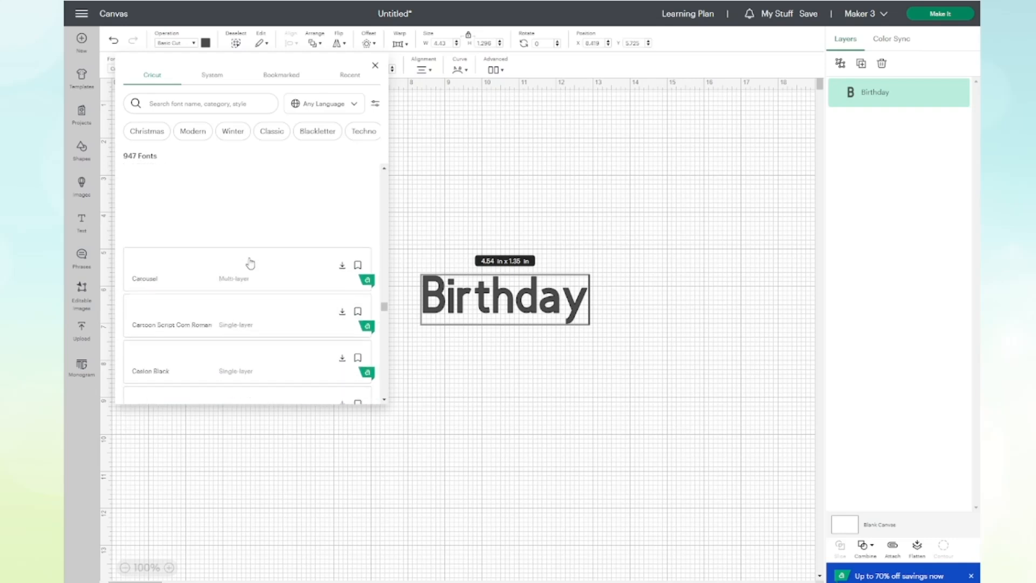
Look through the installed system fonts and close the font list.
left_click(220, 76)
scroll(203, 324, "down", 5)
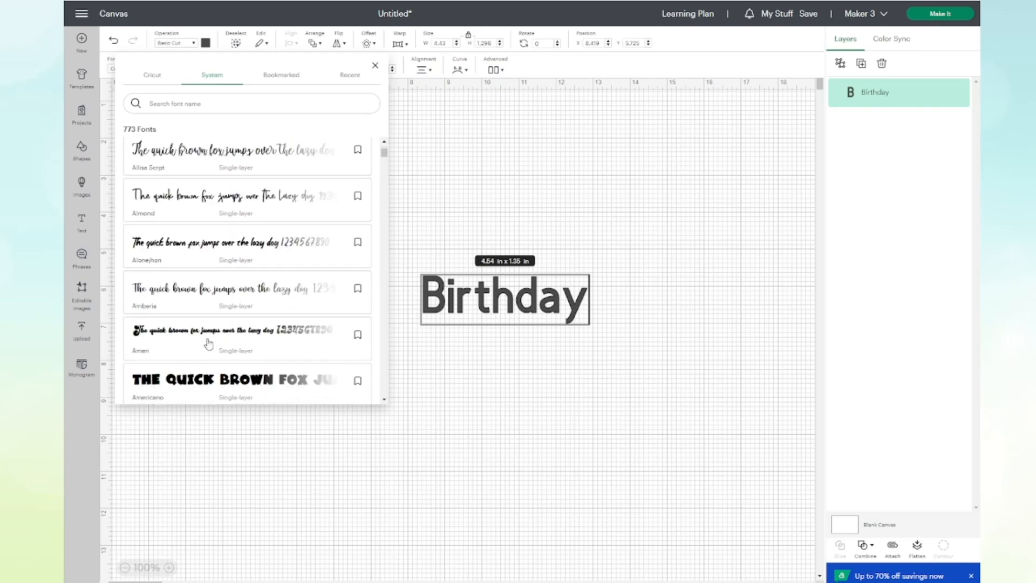
scroll(209, 343, "up", 5)
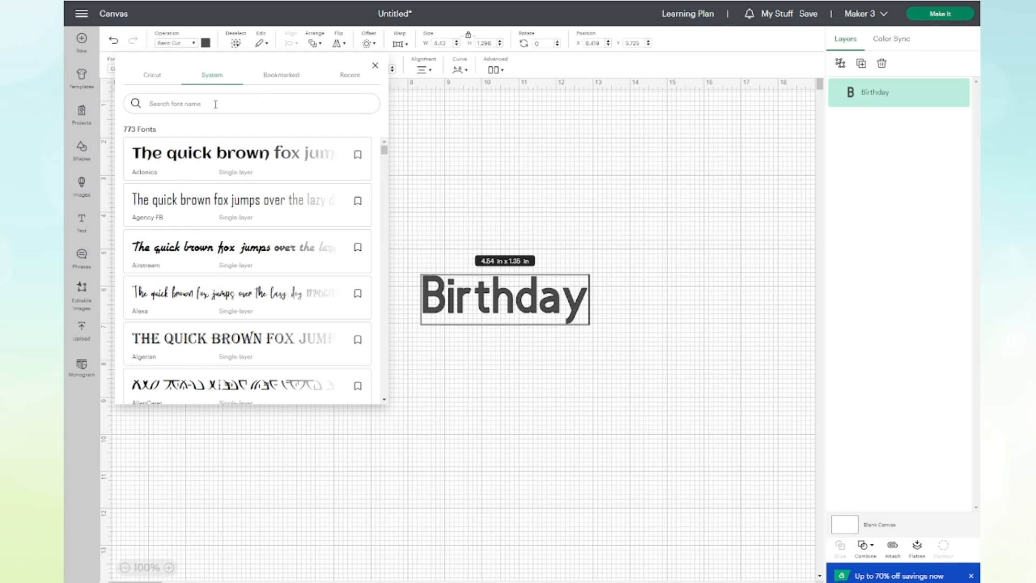
left_click(517, 298)
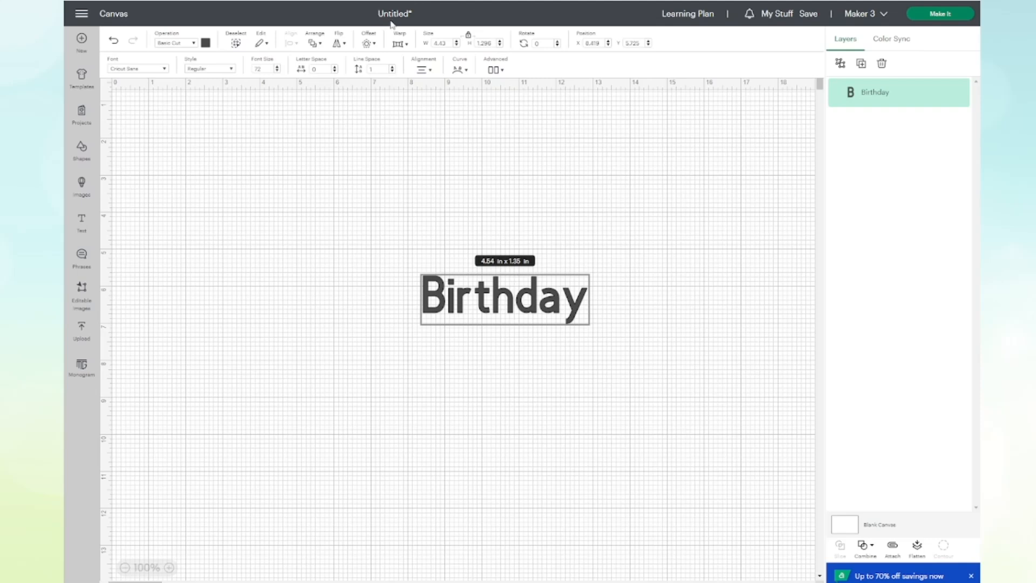
Apply warp style 9 to the Birthday text and move it slightly up and right to about X 8.54, Y 4.92 in.
left_click(408, 45)
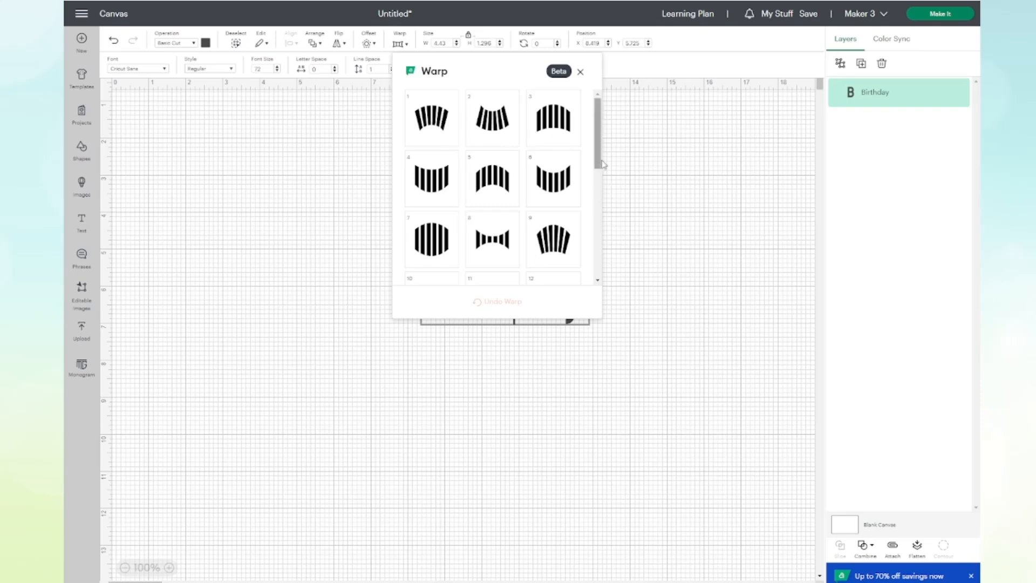
mouse_move(604, 164)
left_mouse_down()
mouse_move(606, 308)
mouse_move(603, 166)
left_mouse_up()
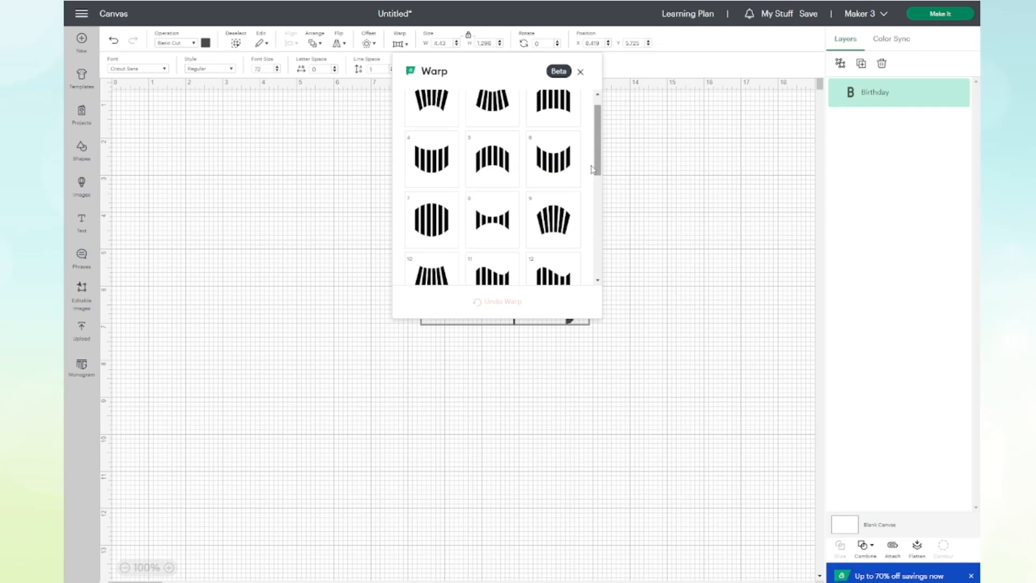
left_click(550, 218)
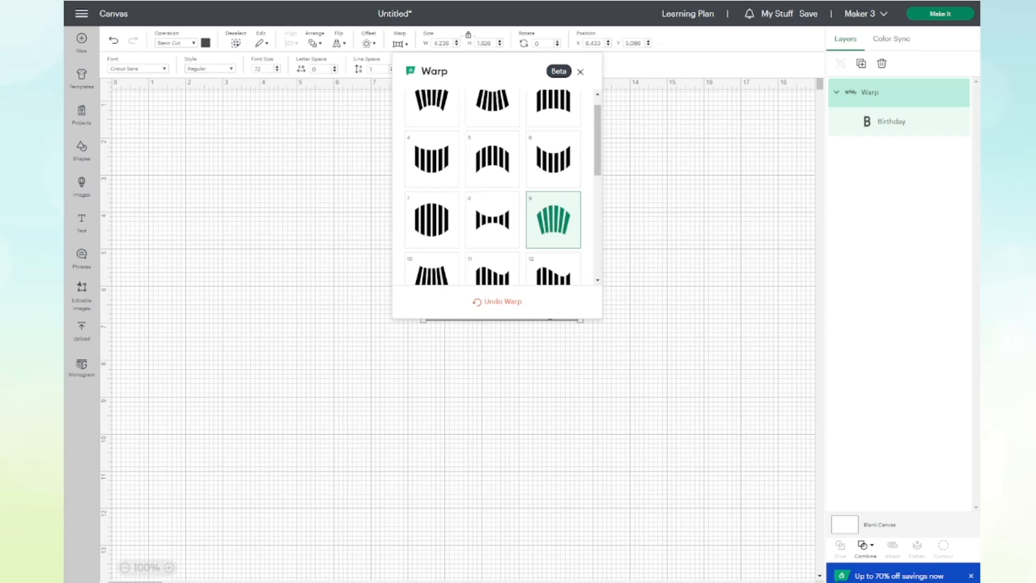
left_click(655, 199)
mouse_move(513, 289)
left_mouse_down()
mouse_move(509, 321)
mouse_move(450, 409)
mouse_move(470, 414)
mouse_move(413, 409)
mouse_move(458, 415)
mouse_move(533, 397)
mouse_move(529, 284)
left_mouse_up()
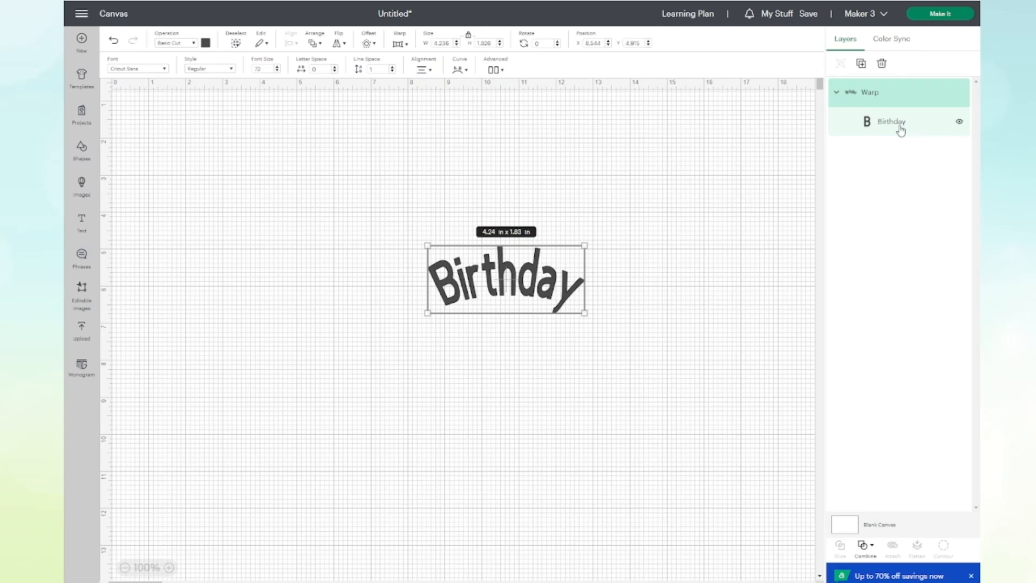
Open the warped Birthday text for editing, ungroup it into individual letters and select the letter y.
double_click(505, 275)
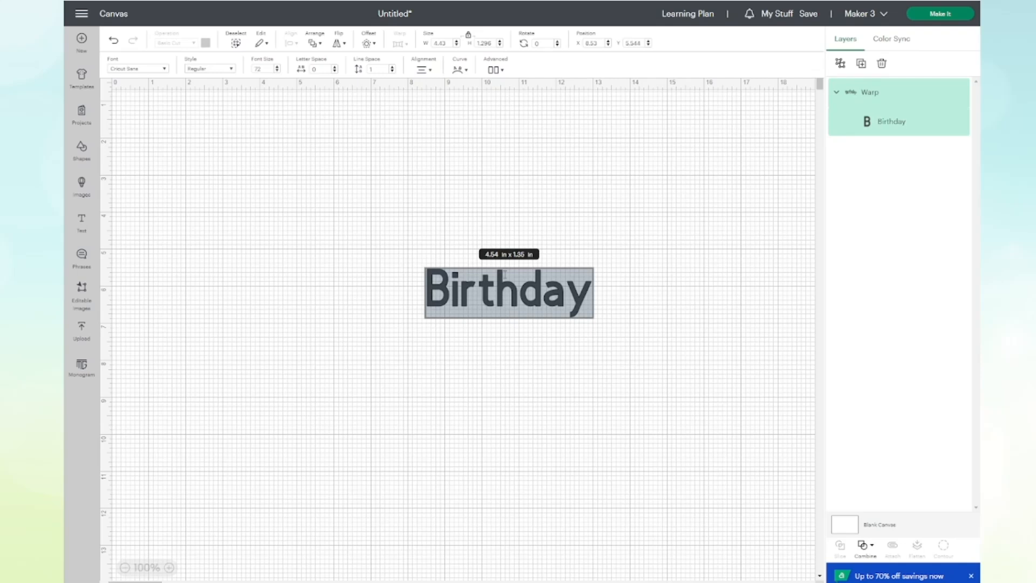
left_click(840, 64)
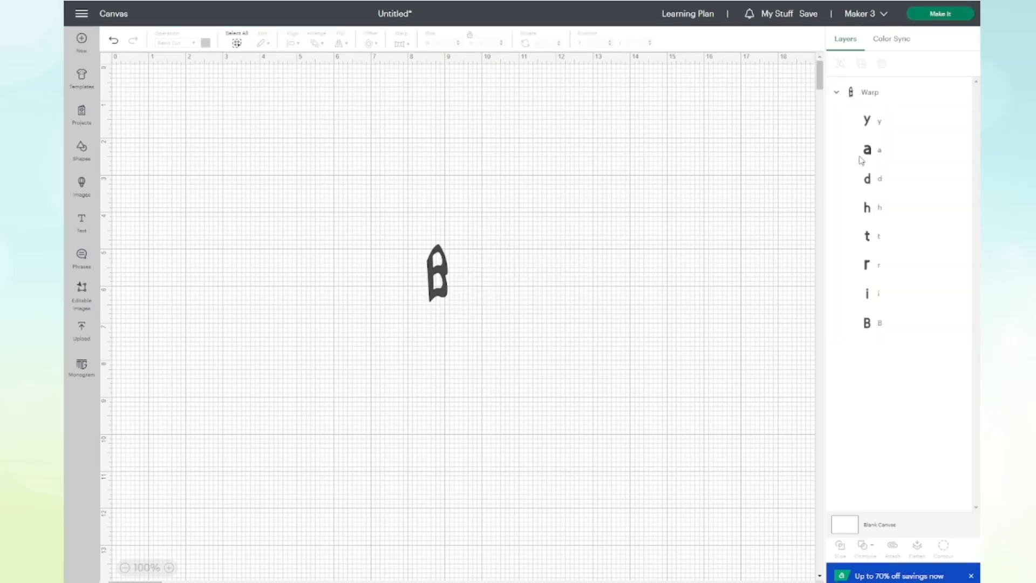
left_click(891, 125)
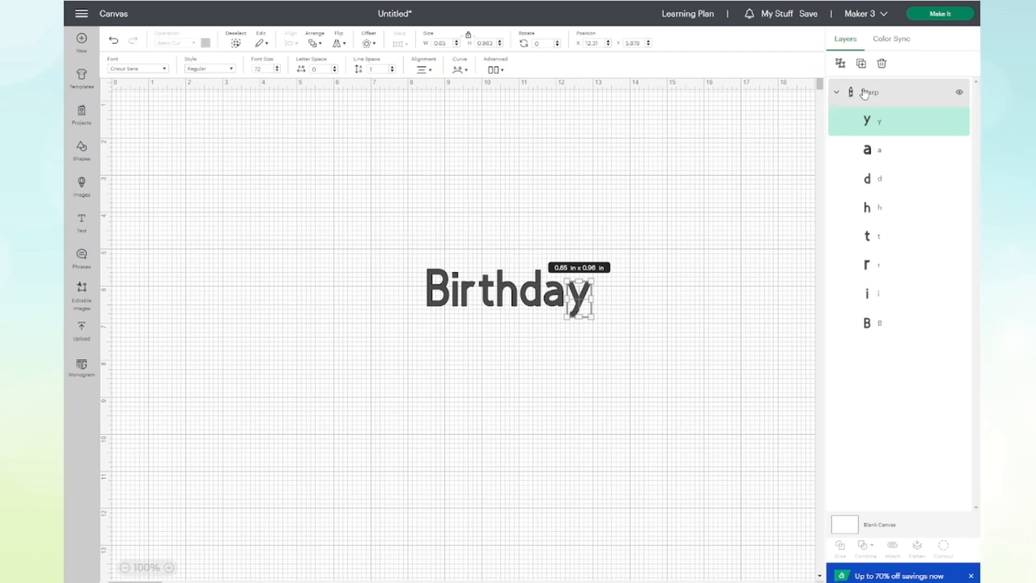
Delete the whole Warp group and add a default "Text" object, placed at about X 8.18, Y 5.43 in.
left_click(865, 93)
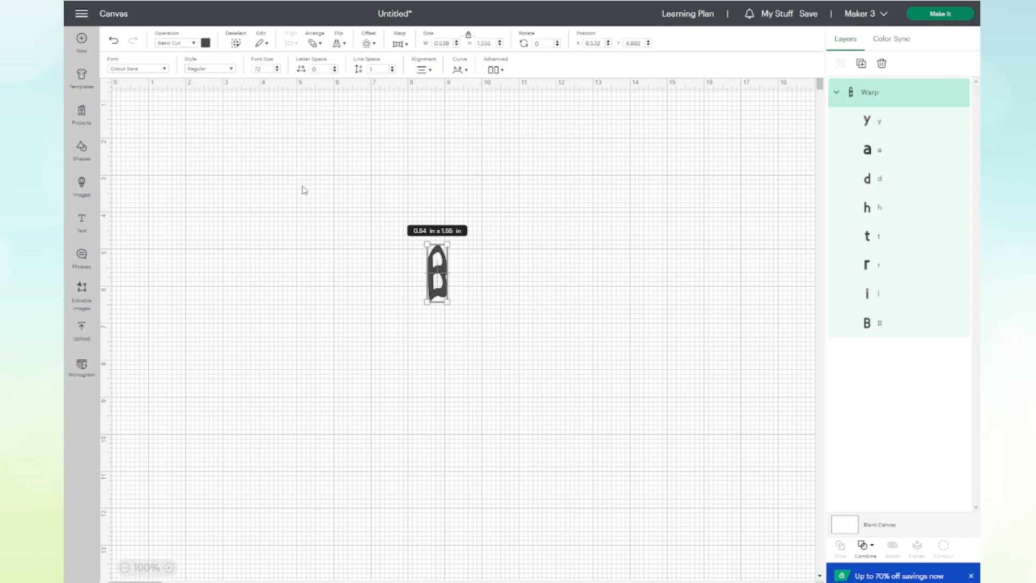
key("Delete")
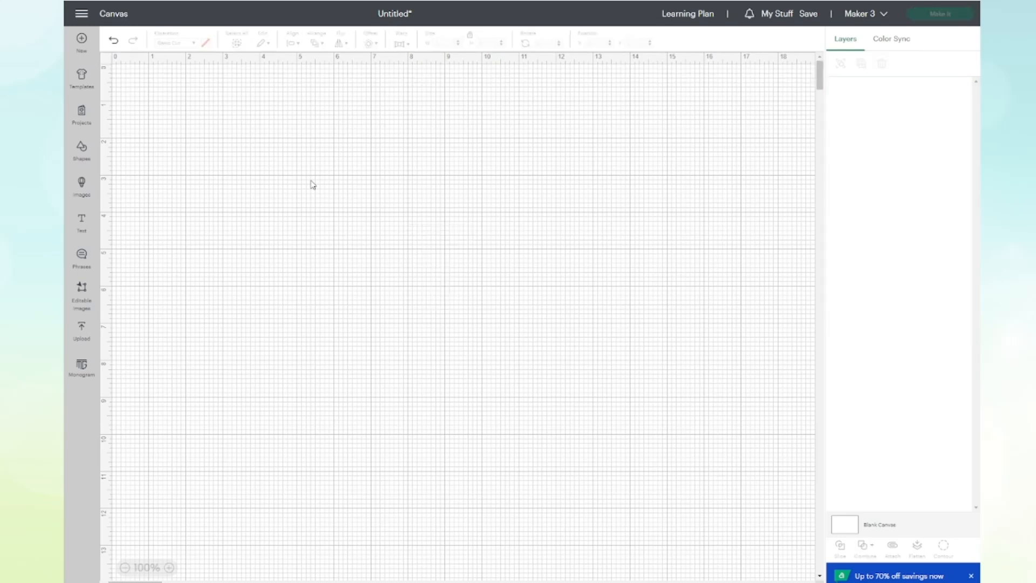
left_click(84, 228)
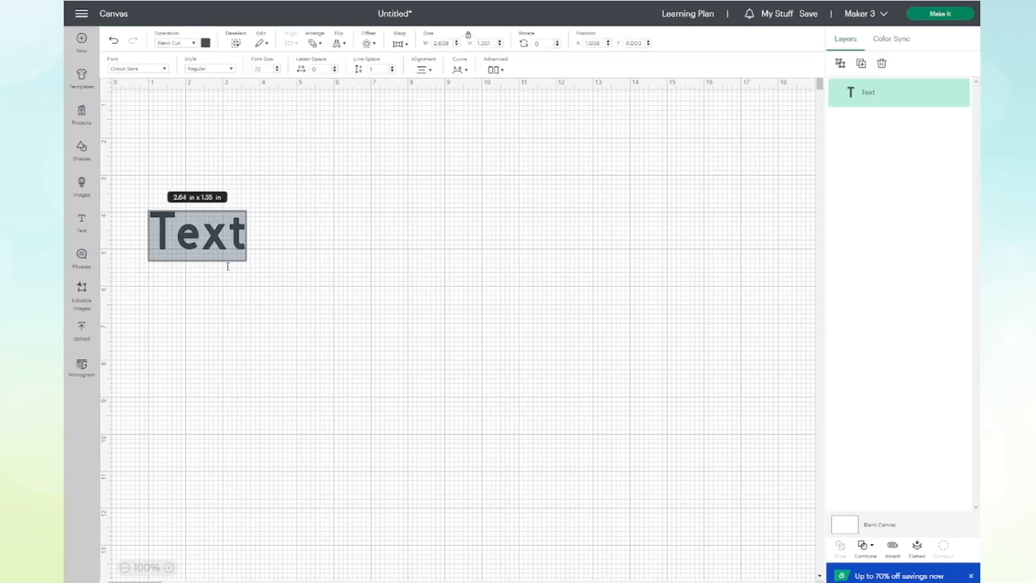
left_click(218, 332)
left_click_drag(218, 250, 484, 298)
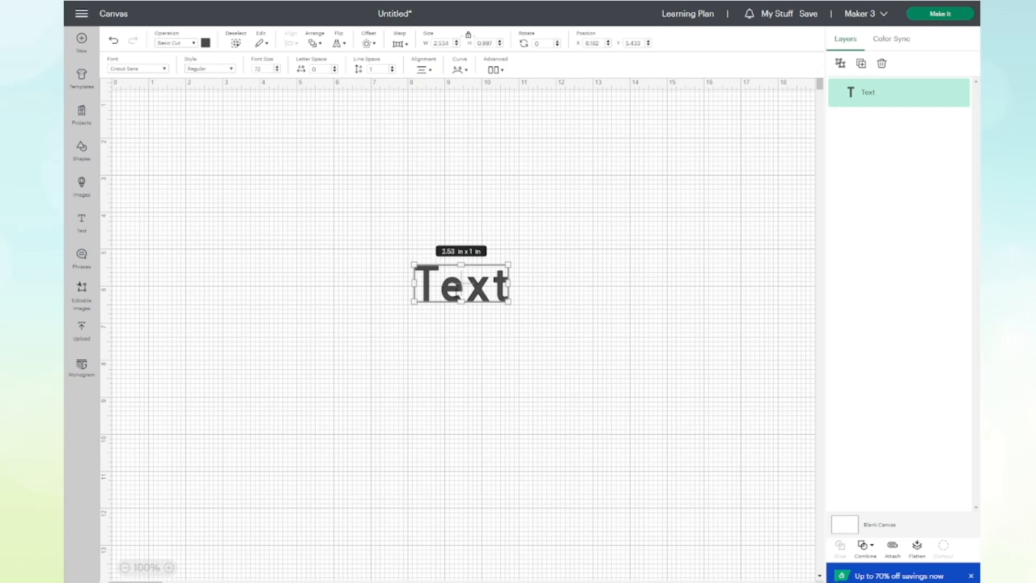
Ungroup the "Text" object into separate letters and color the final t red.
left_click(841, 63)
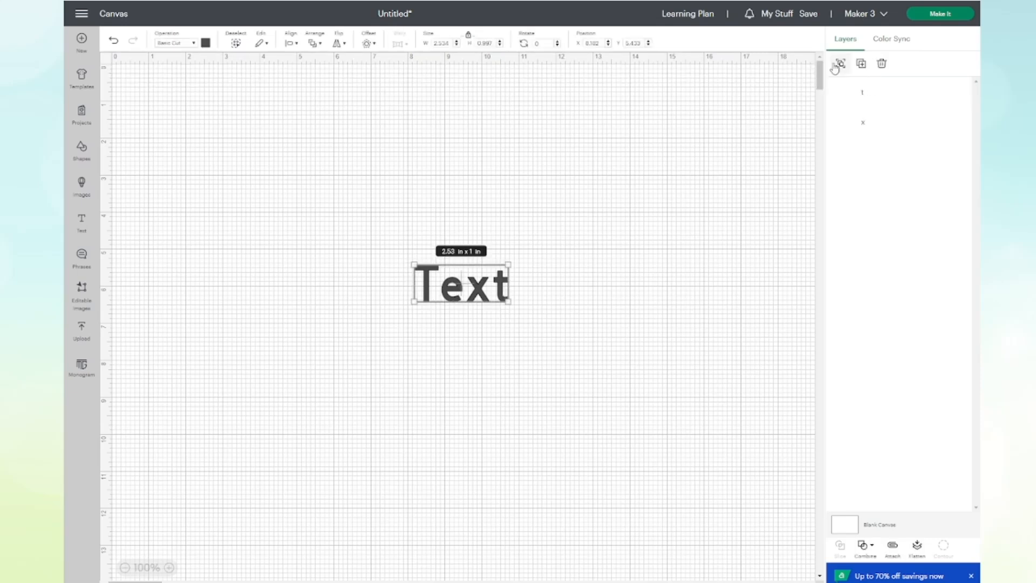
left_click(548, 285)
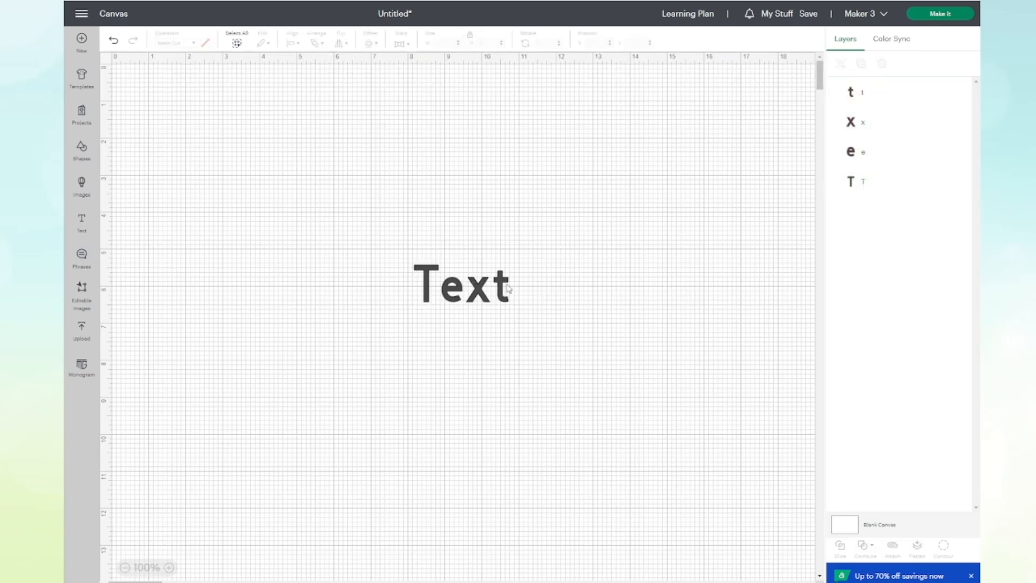
left_click(508, 303)
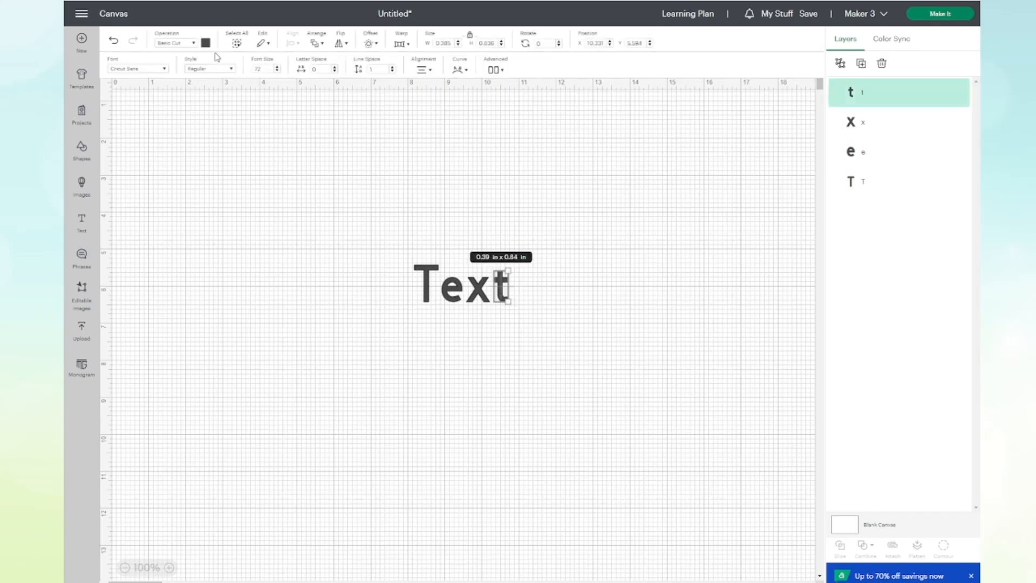
left_click(206, 43)
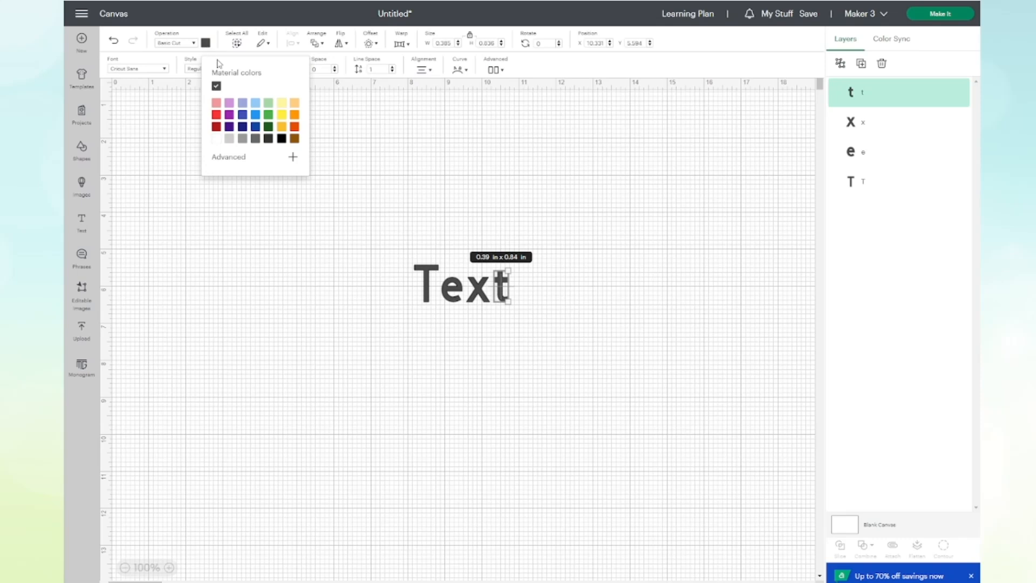
left_click(216, 115)
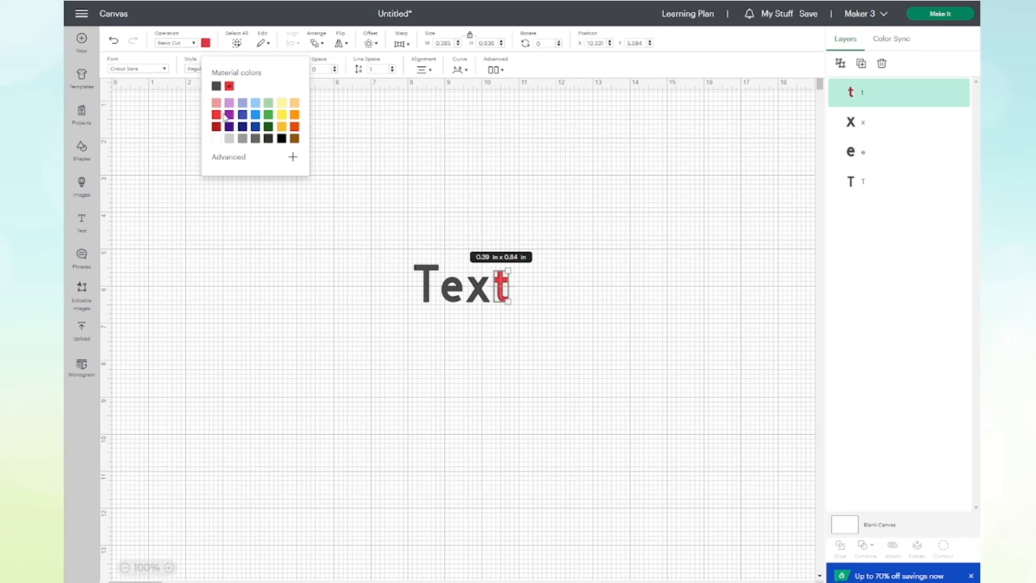
Color the letter x light yellow and the letter e light blue.
left_click(477, 285)
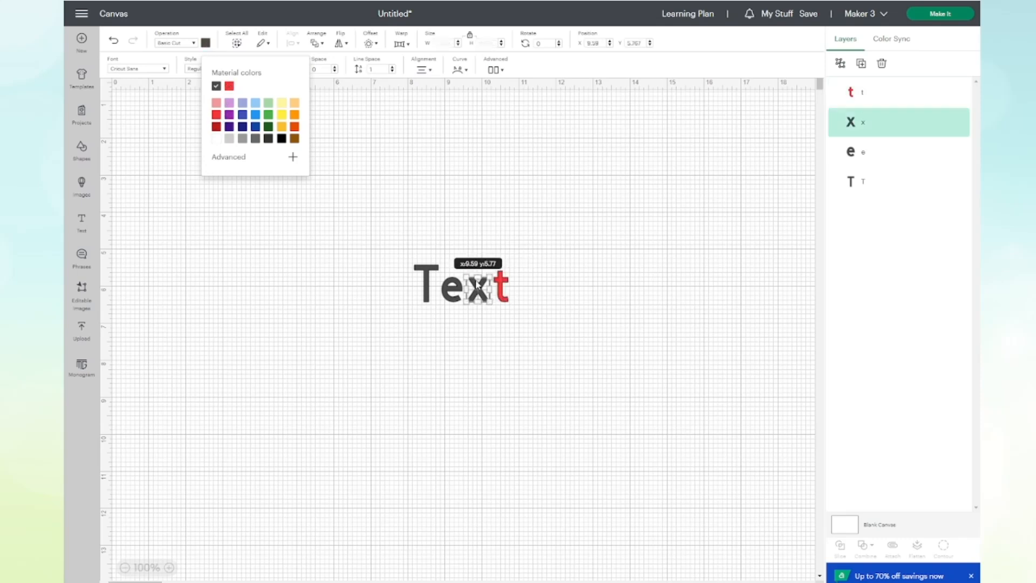
left_click(205, 43)
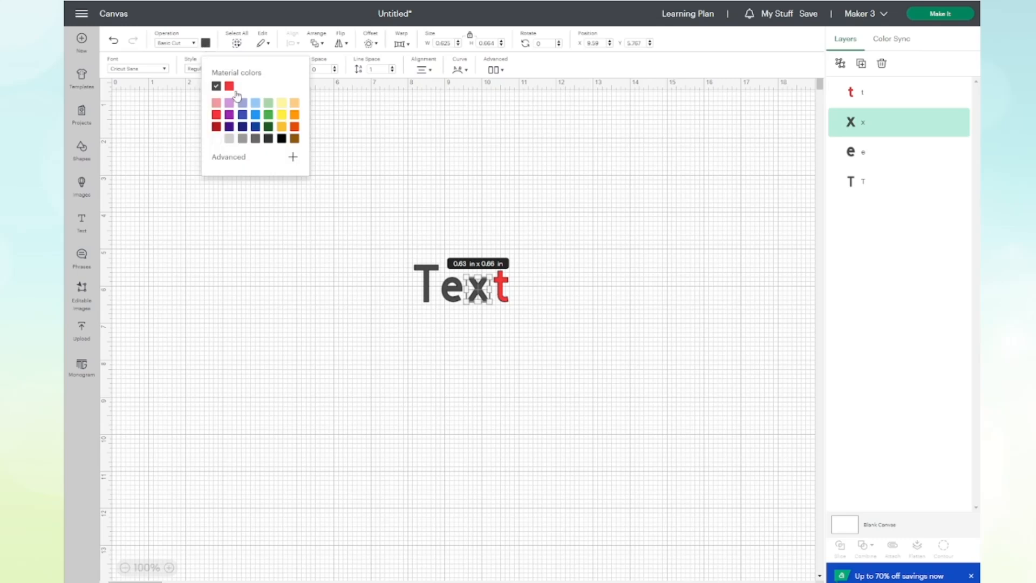
left_click(282, 102)
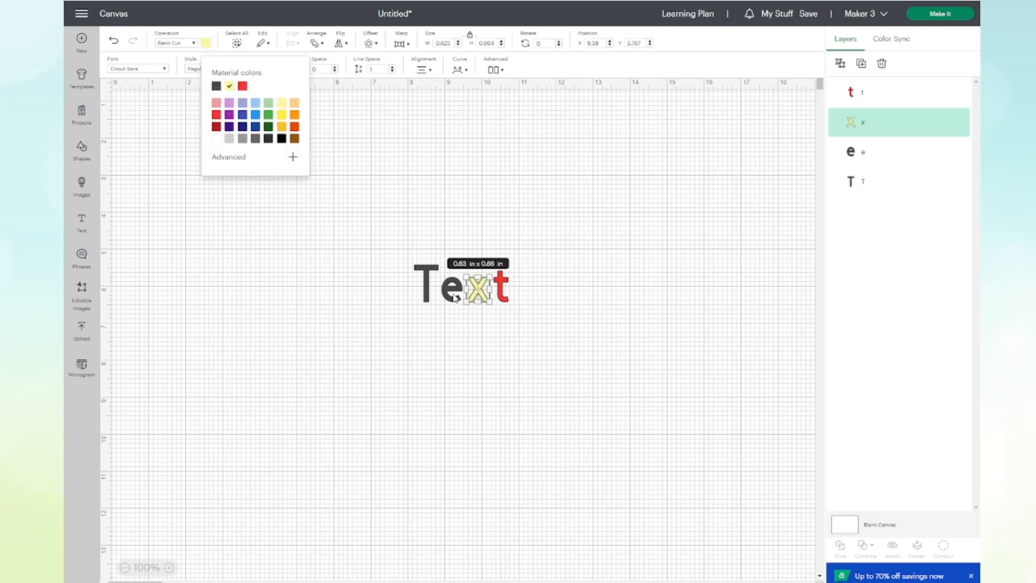
left_click(455, 297)
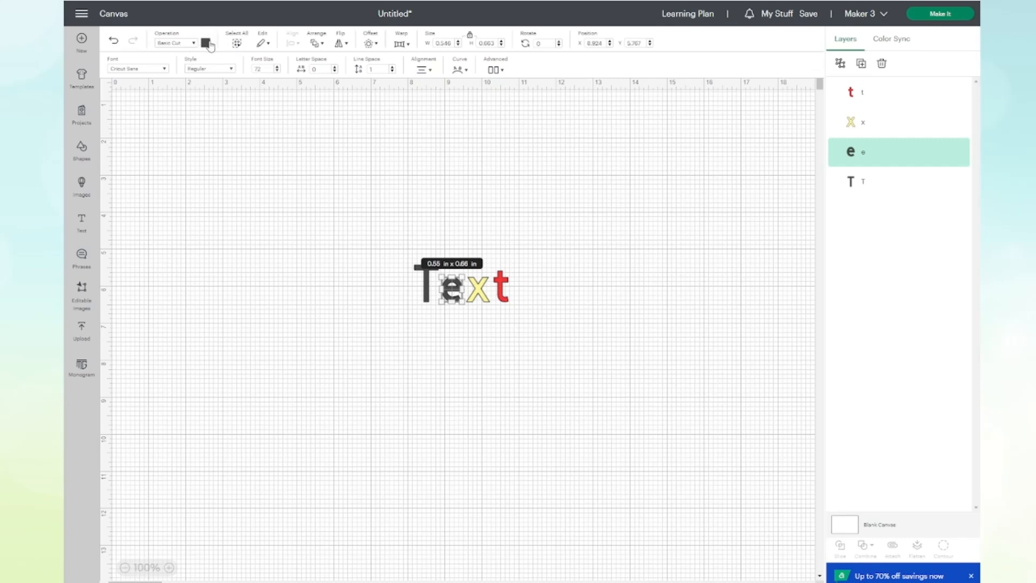
left_click(208, 46)
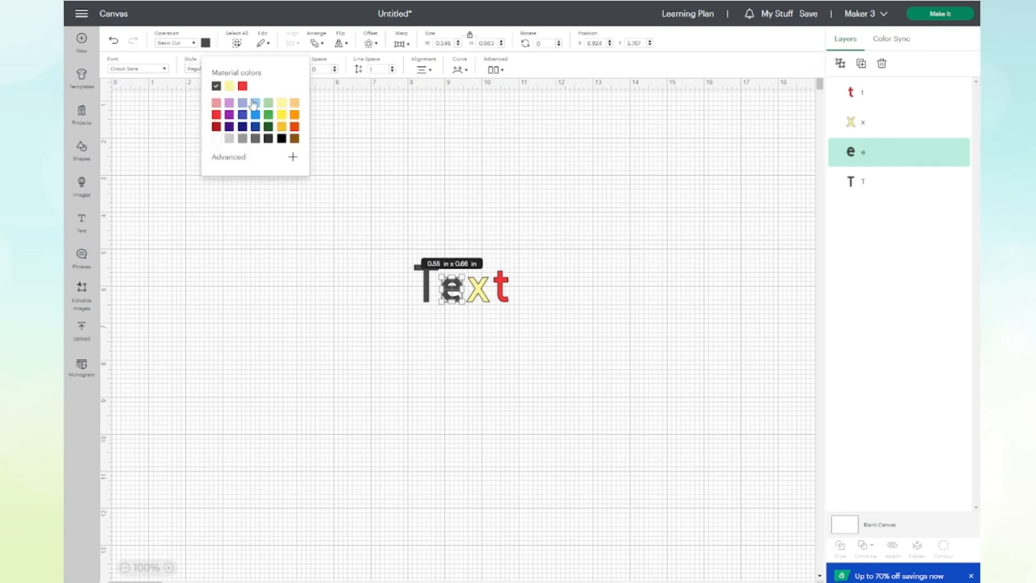
left_click(256, 104)
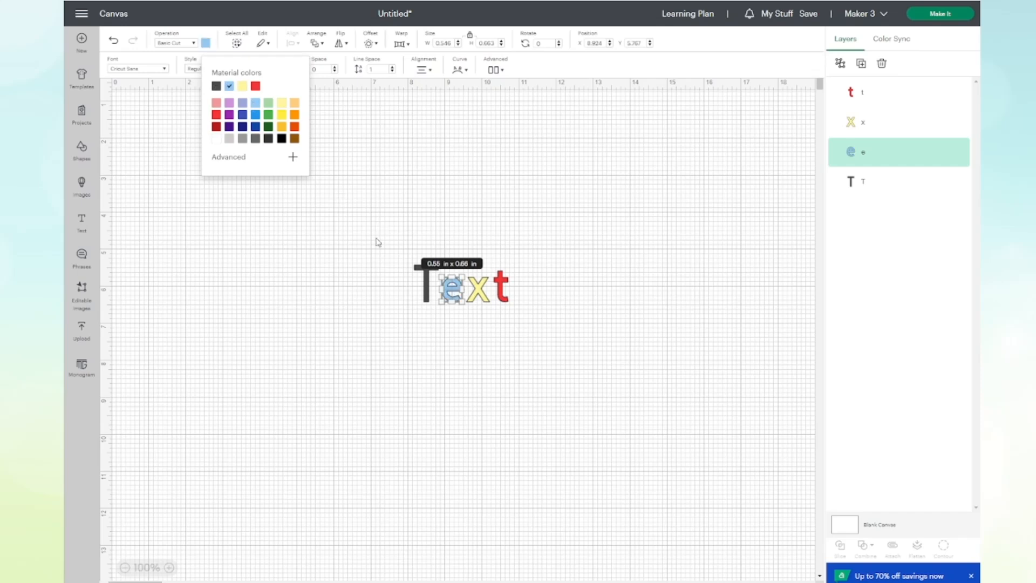
Color the capital T medium green.
left_click(427, 295)
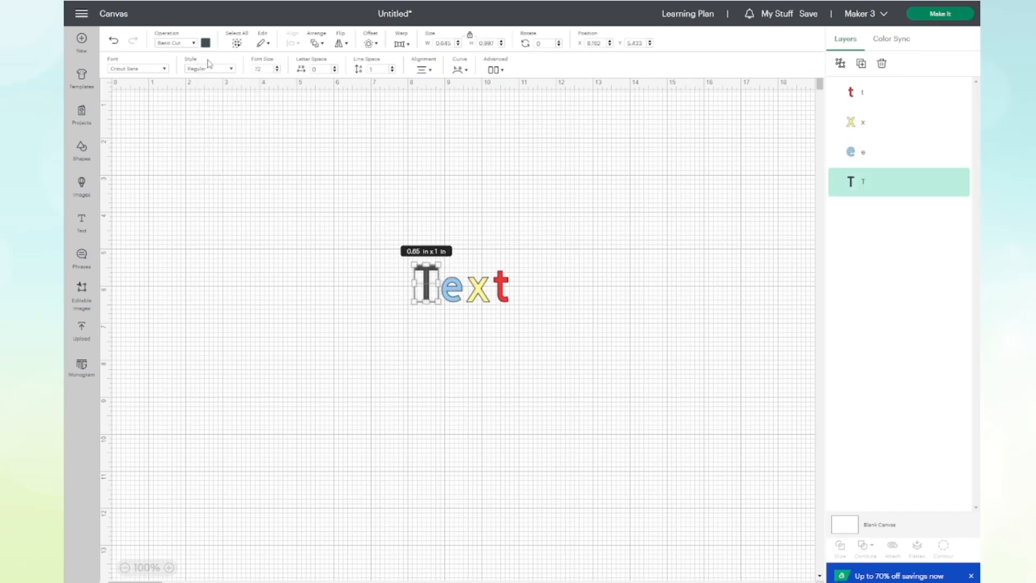
left_click(206, 44)
left_click(270, 118)
Select all four colored letters and group them.
left_click(296, 280)
left_click_drag(329, 206, 596, 324)
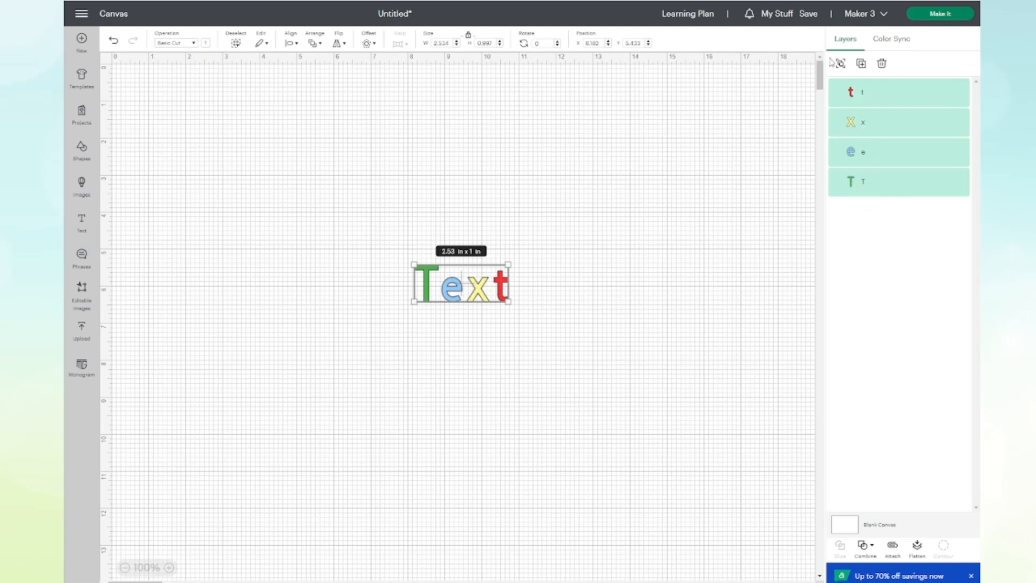
left_click(841, 64)
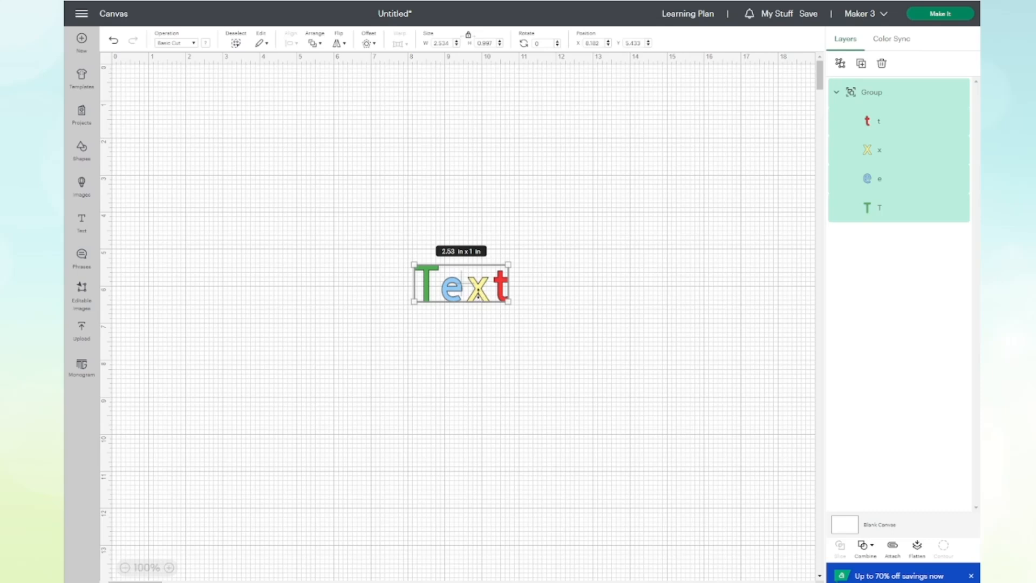
Move the multicolored letter group to the canvas's upper right and place a new light purple "Text" object near the middle.
left_click_drag(479, 298, 758, 153)
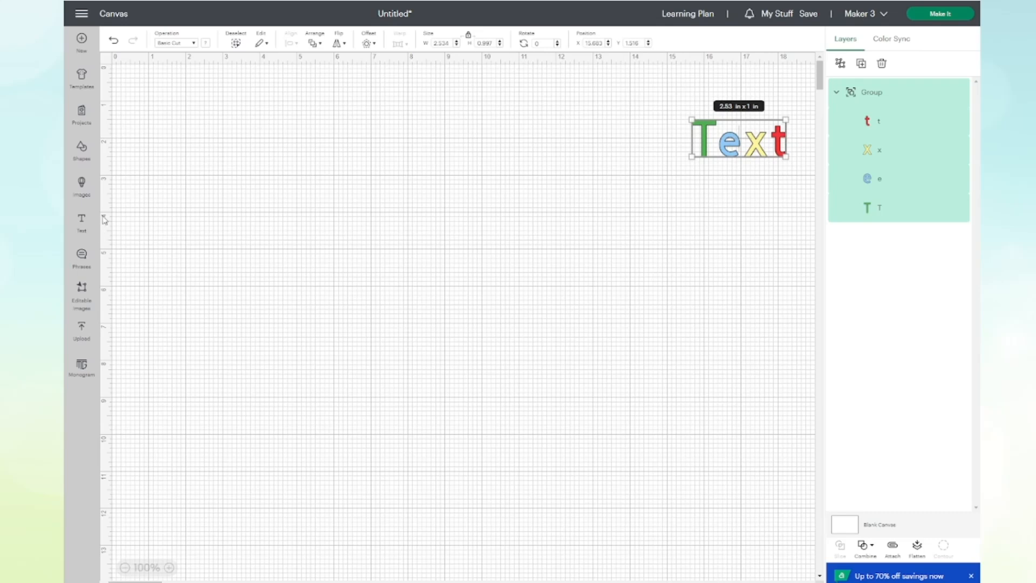
left_click(82, 221)
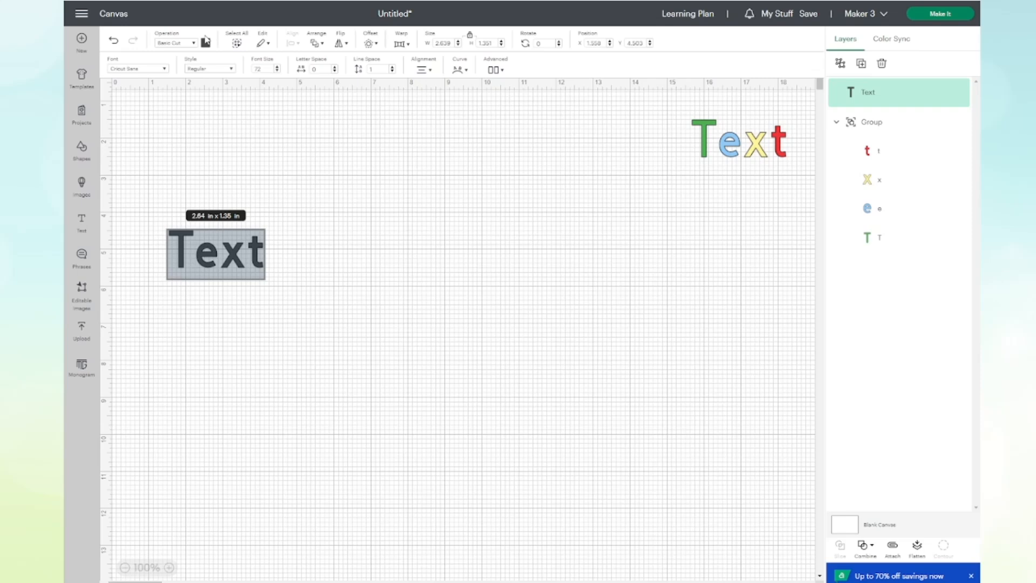
left_click(207, 43)
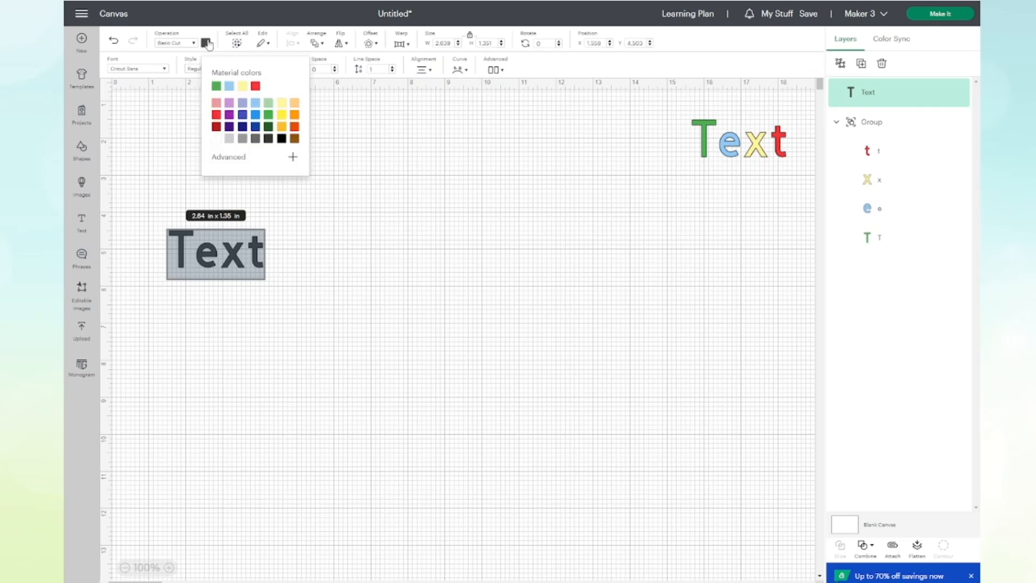
left_click(230, 104)
left_click_drag(236, 262, 491, 380)
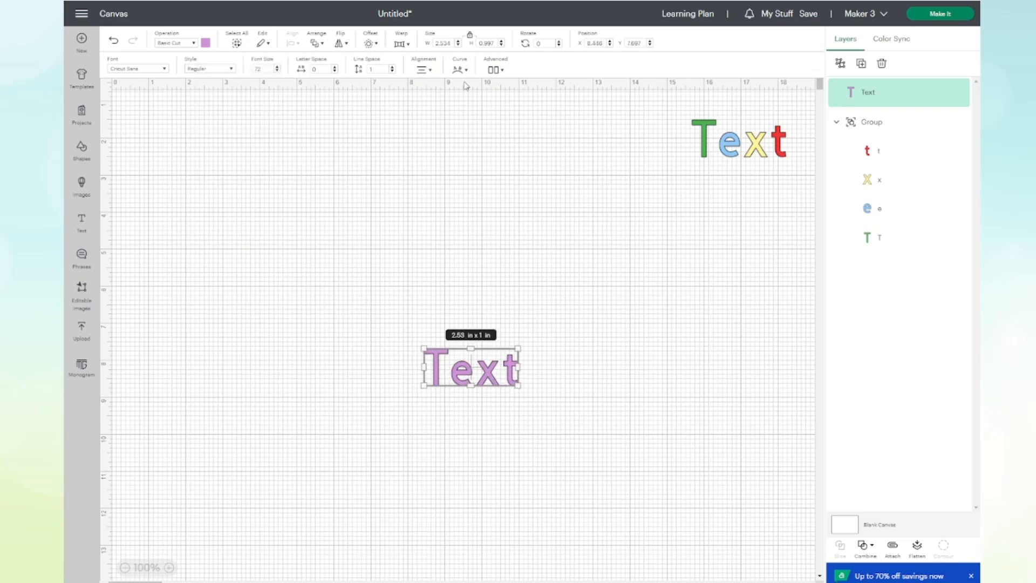
Try warp styles 6 and 21 on the purple text and settle on warp style 23.
left_click(409, 46)
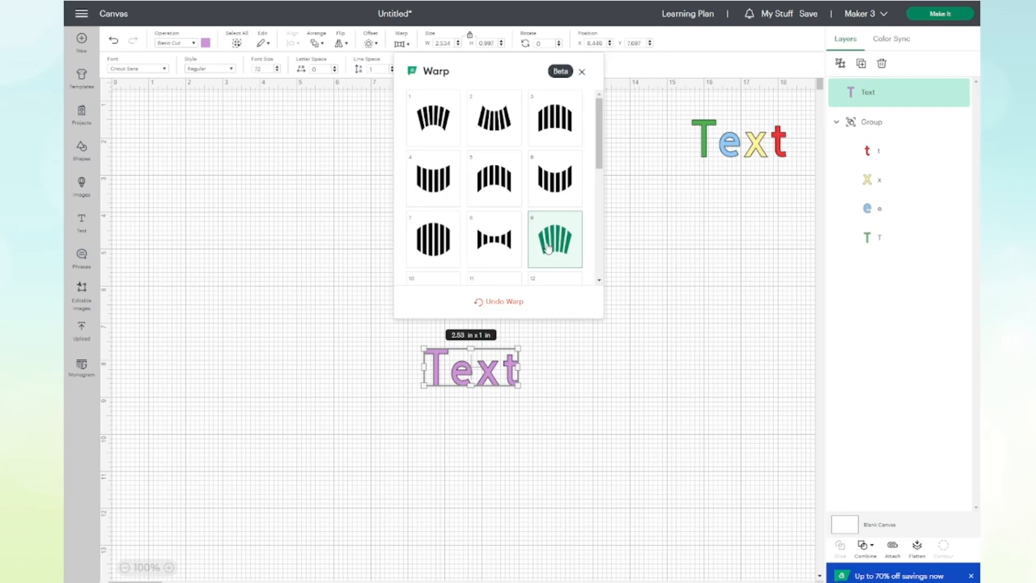
left_click(559, 187)
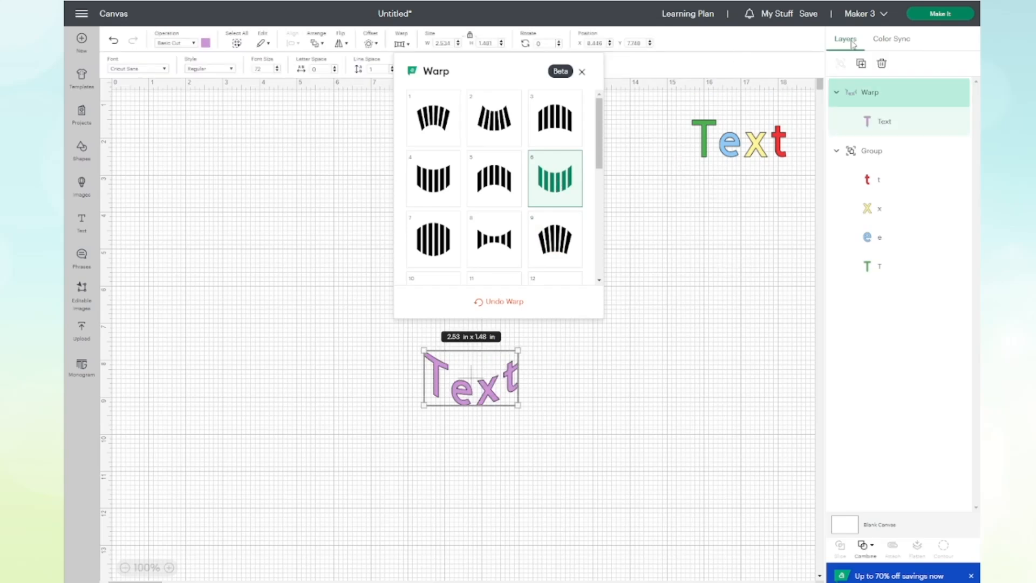
mouse_move(489, 398)
left_mouse_down()
mouse_move(545, 389)
mouse_move(504, 403)
left_mouse_up()
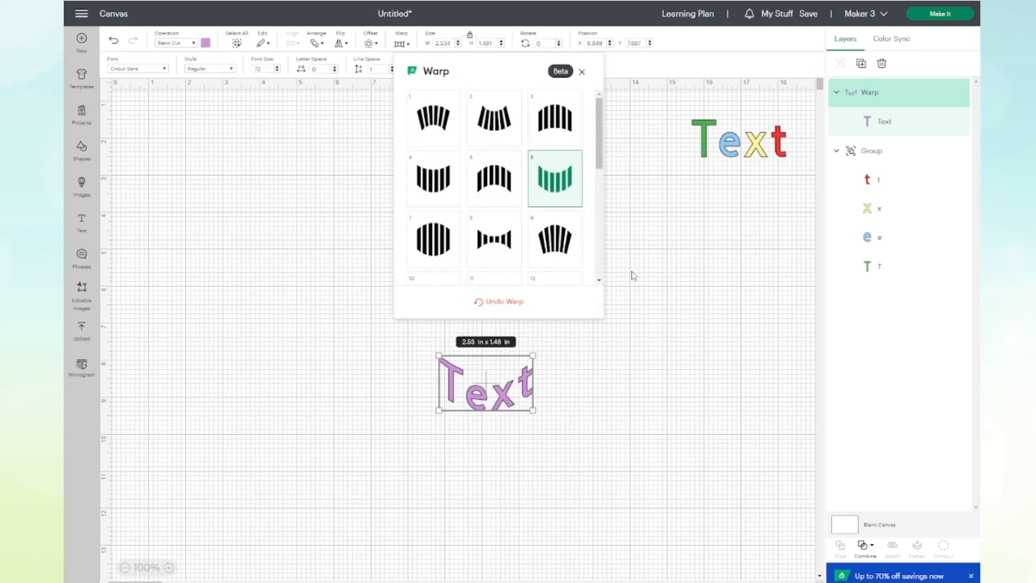
left_click_drag(600, 165, 613, 276)
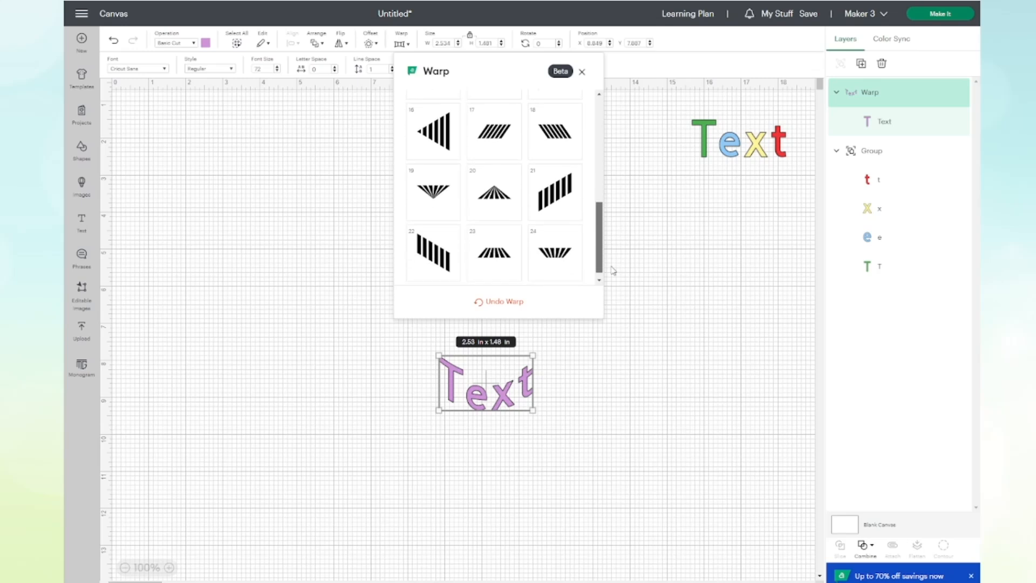
left_click(566, 186)
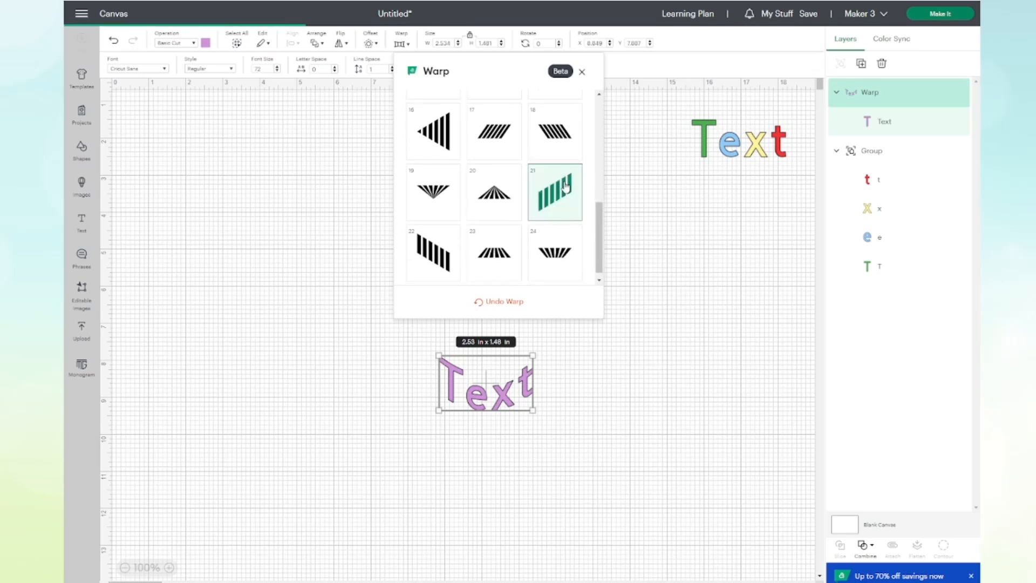
left_click(494, 255)
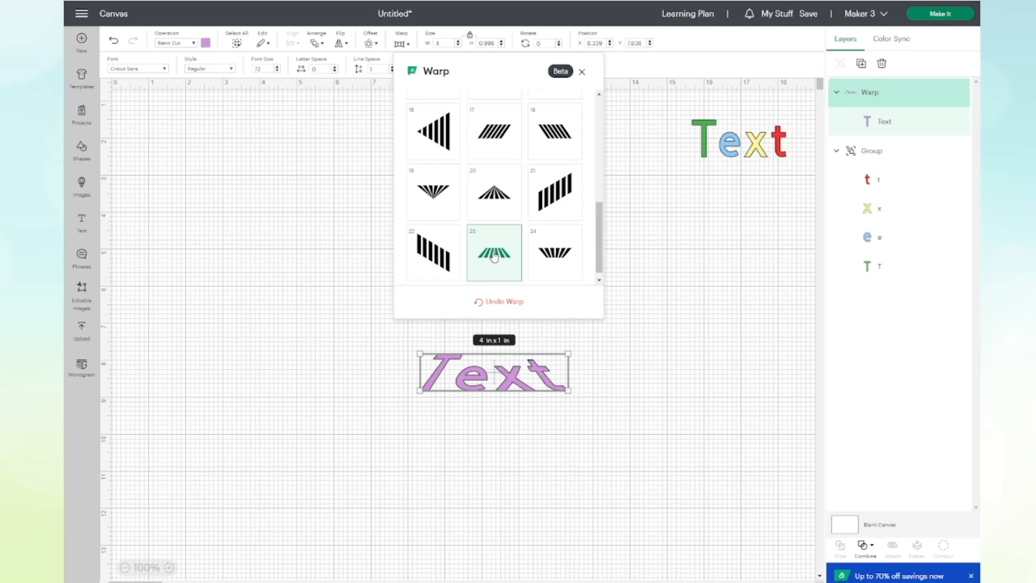
left_click(668, 327)
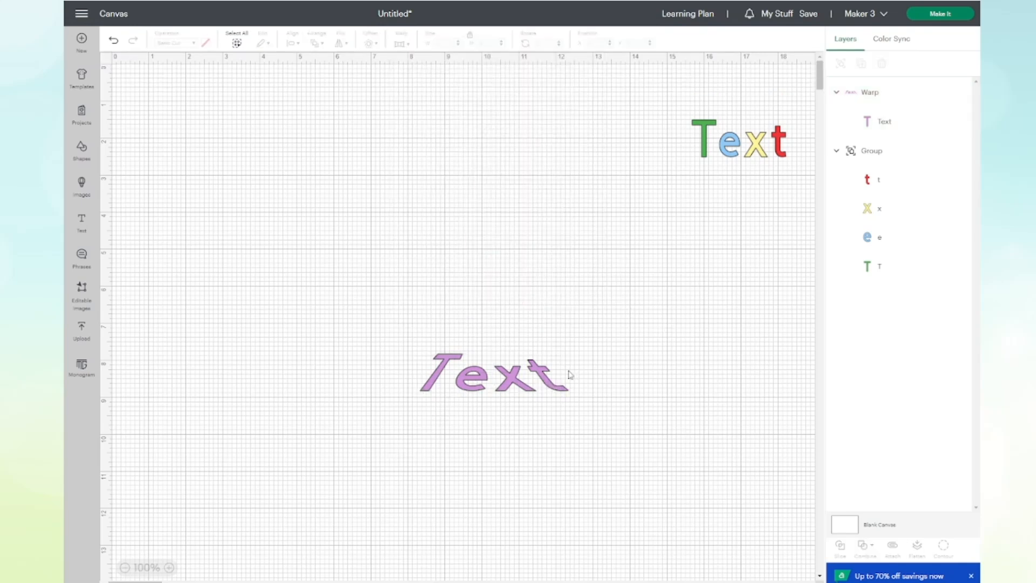
Move the warped text slightly upward and preview an offset around it without applying it.
left_click_drag(512, 383, 512, 341)
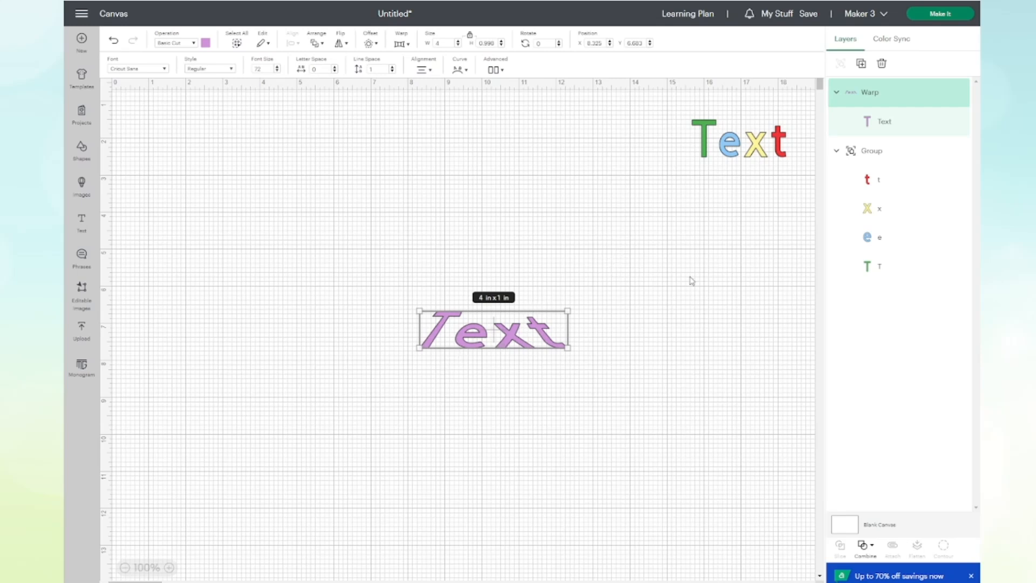
left_click(376, 45)
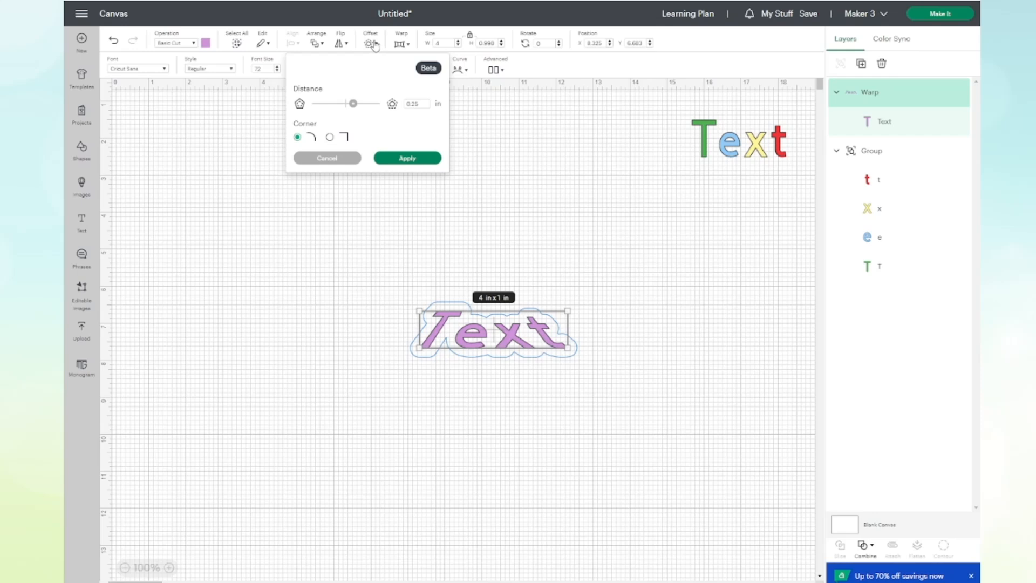
left_click(339, 159)
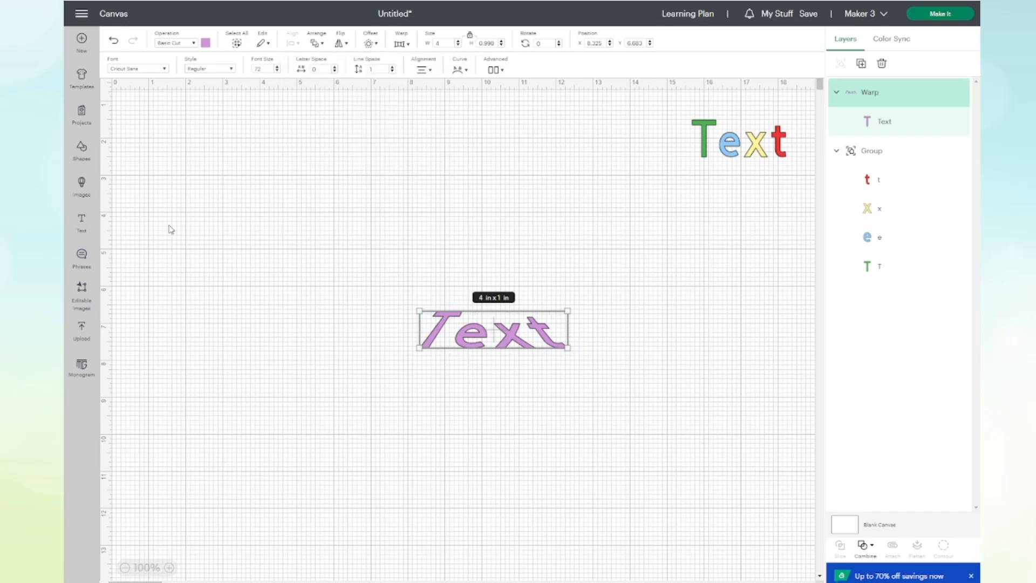
Browse the free and subscription shapes and insert the free triangle on the canvas.
left_click(84, 147)
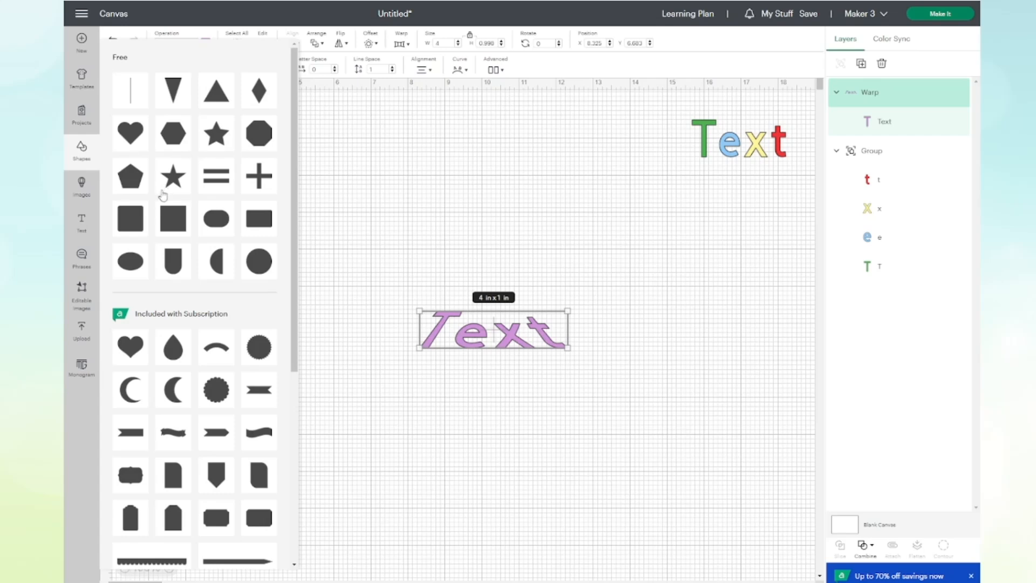
scroll(216, 270, "down", 5)
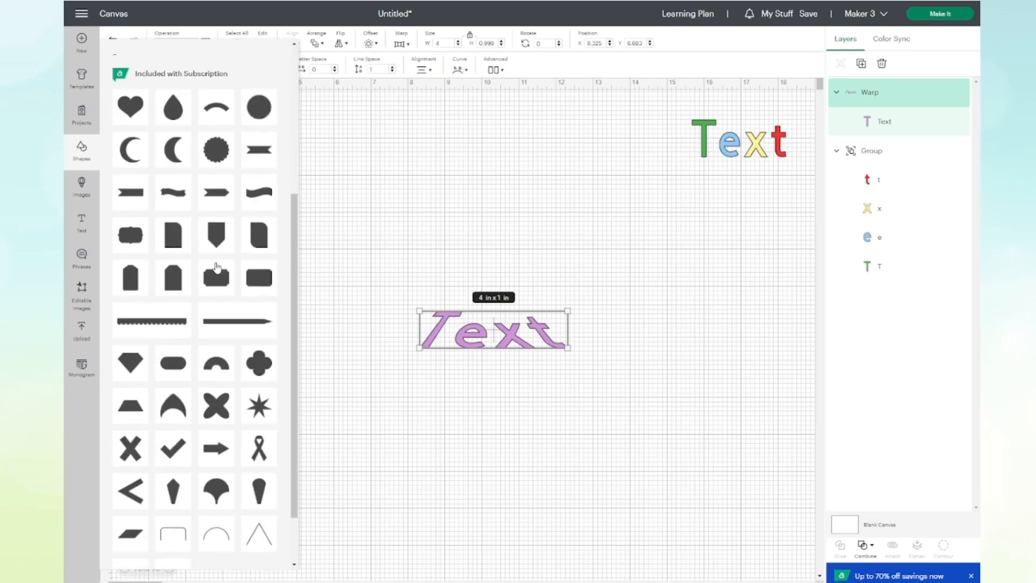
scroll(215, 266, "down", 2)
scroll(214, 266, "up", 2)
scroll(215, 264, "down", 3)
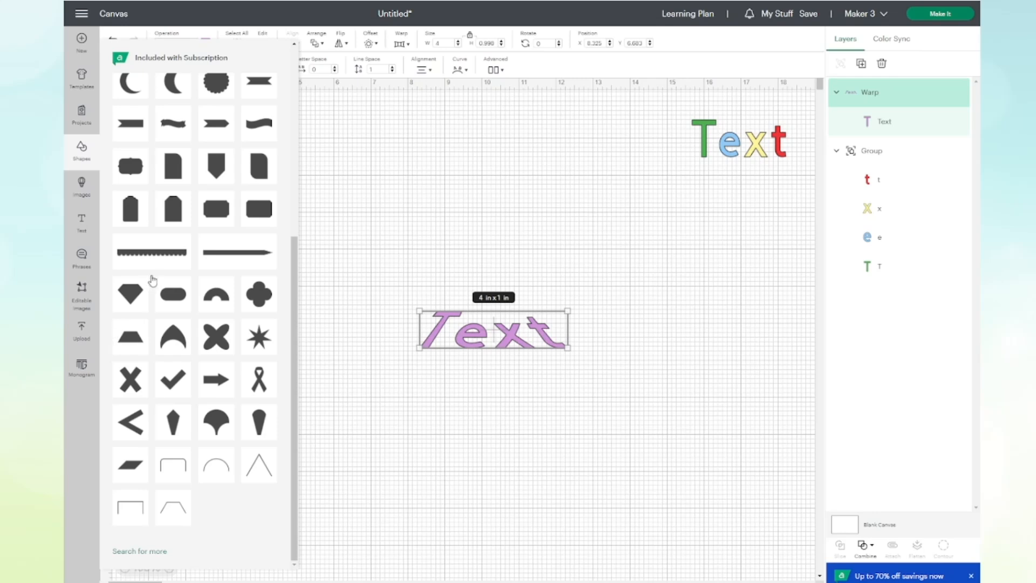
scroll(265, 309, "up", 1)
scroll(266, 308, "up", 3)
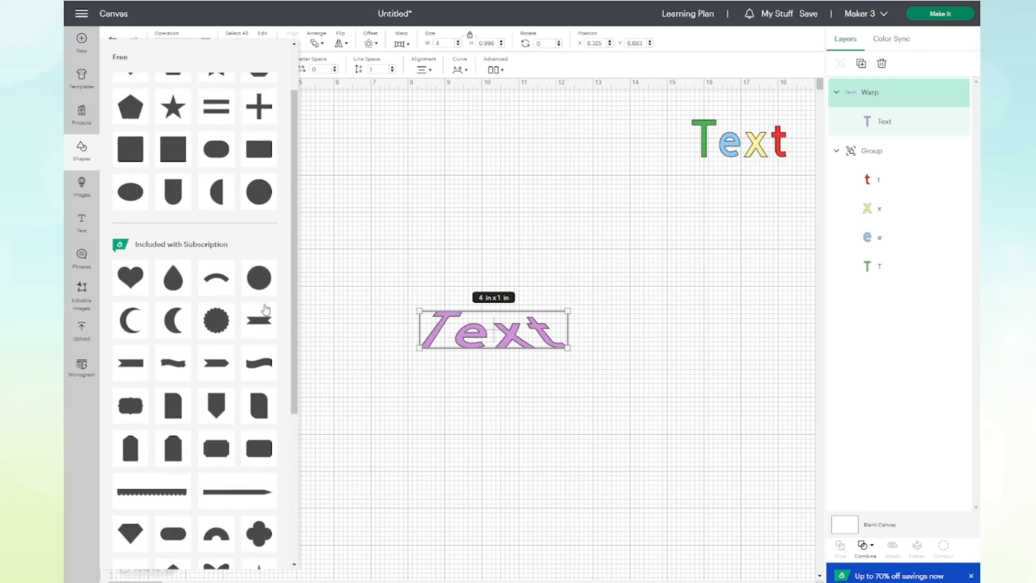
scroll(265, 309, "up", 2)
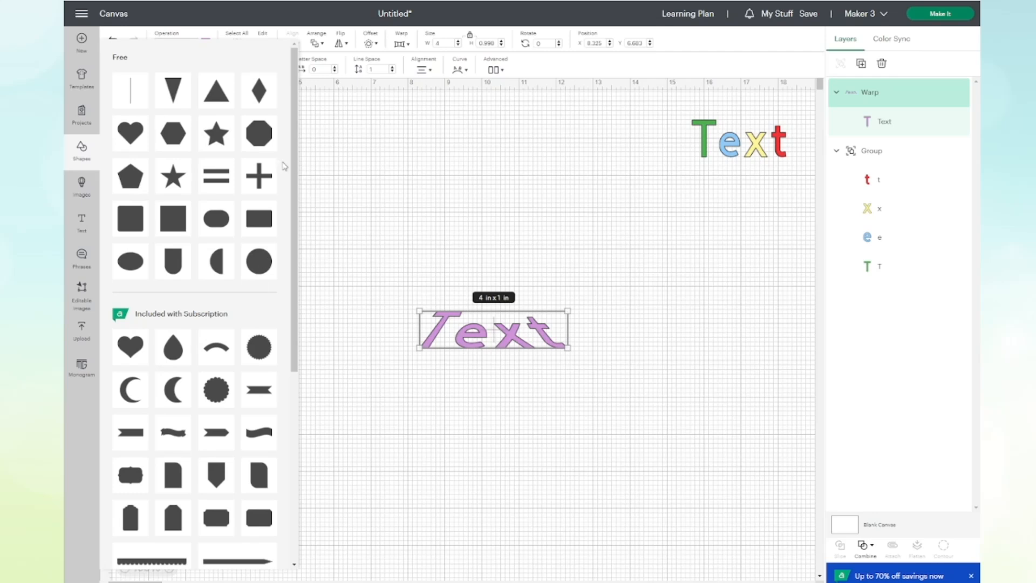
left_click(215, 103)
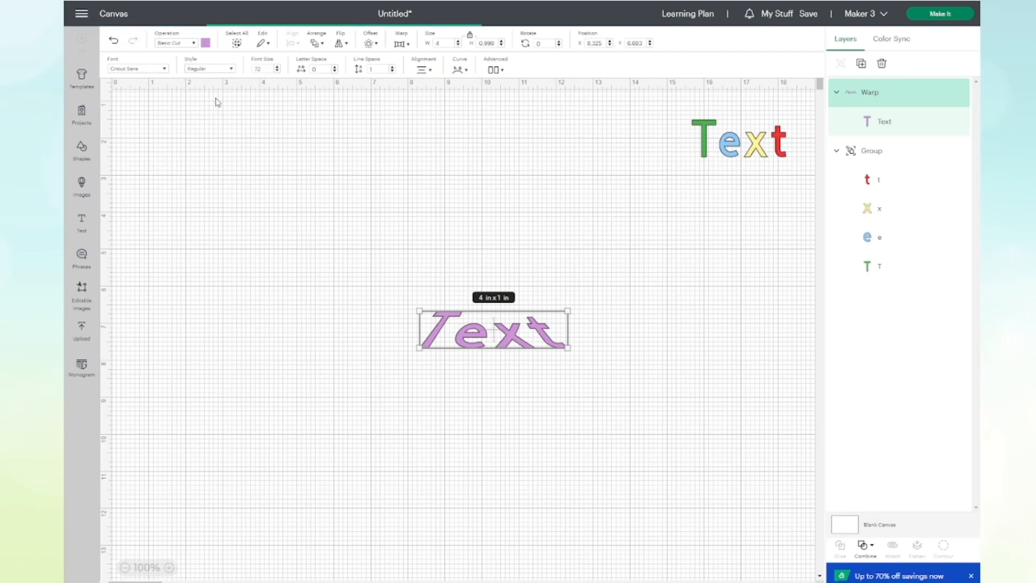
left_click(398, 184)
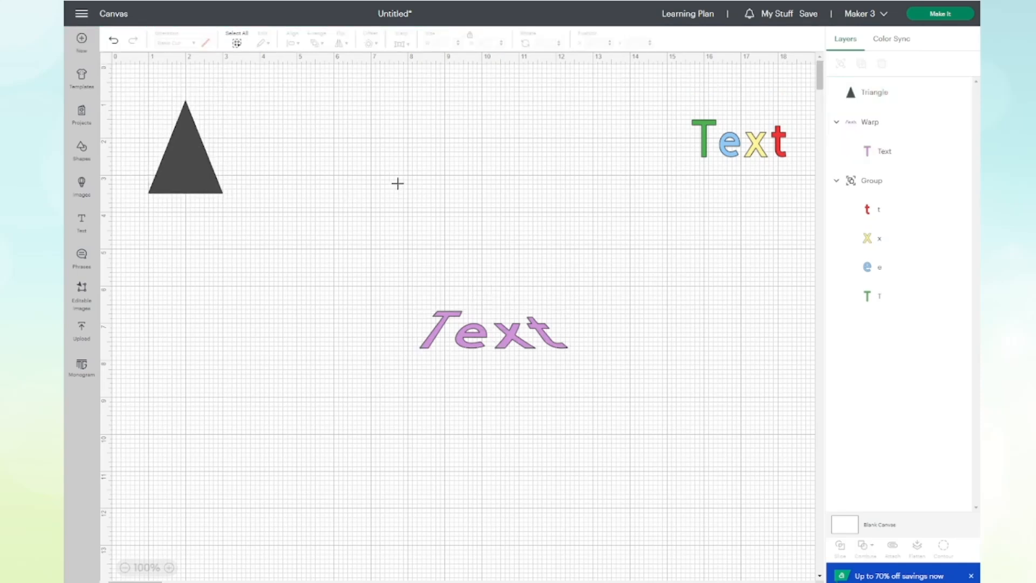
Resize the triangle without keeping its proportions to about 5.12 x 3 in and color it light gray.
left_click(184, 185)
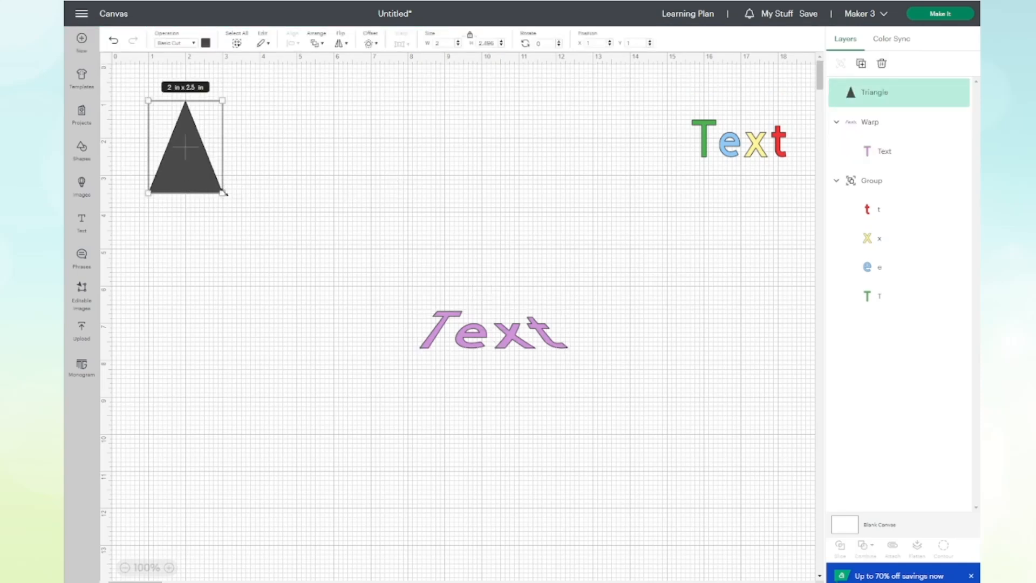
left_click_drag(224, 192, 296, 192)
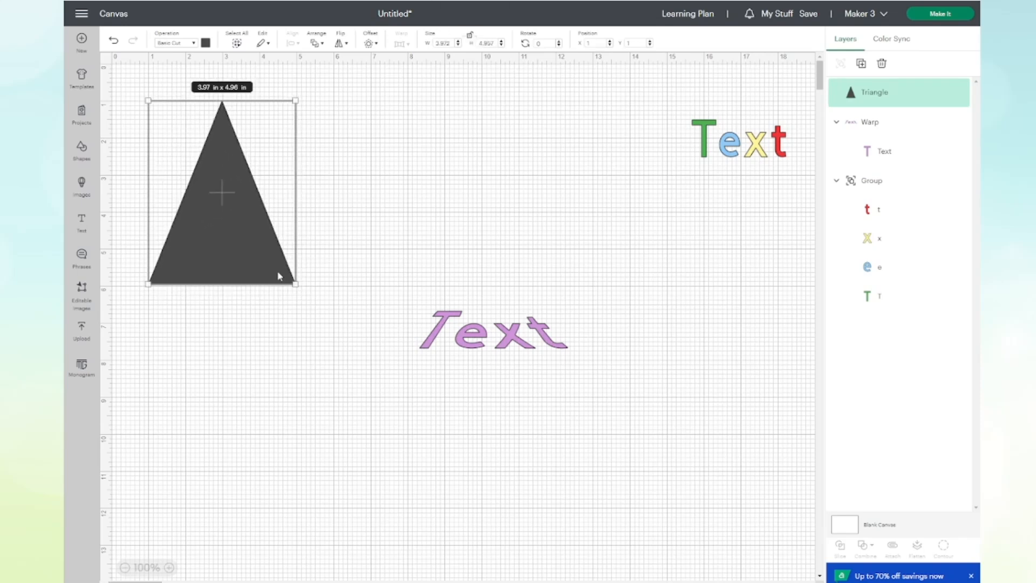
left_click_drag(296, 285, 341, 210)
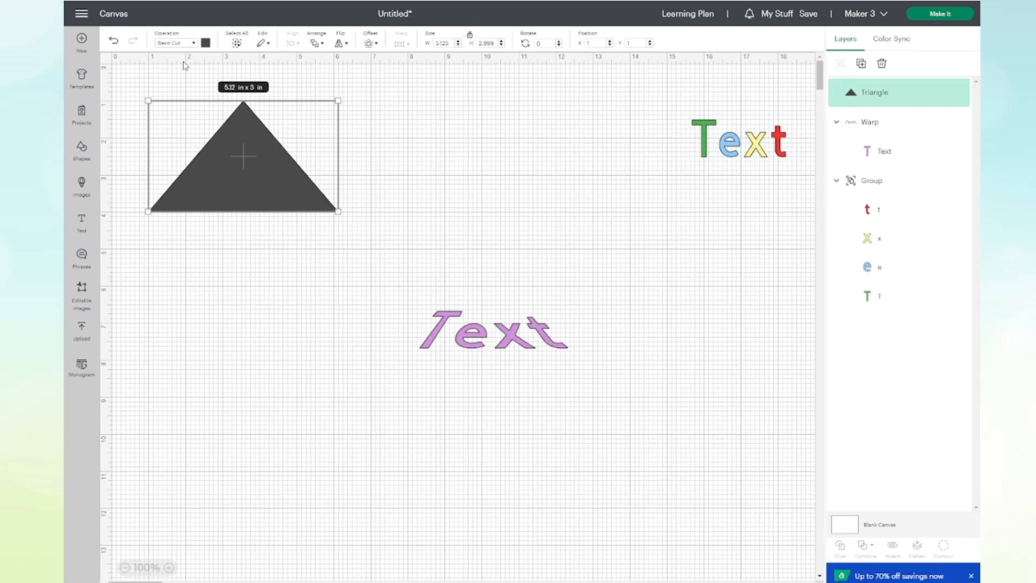
left_click(205, 43)
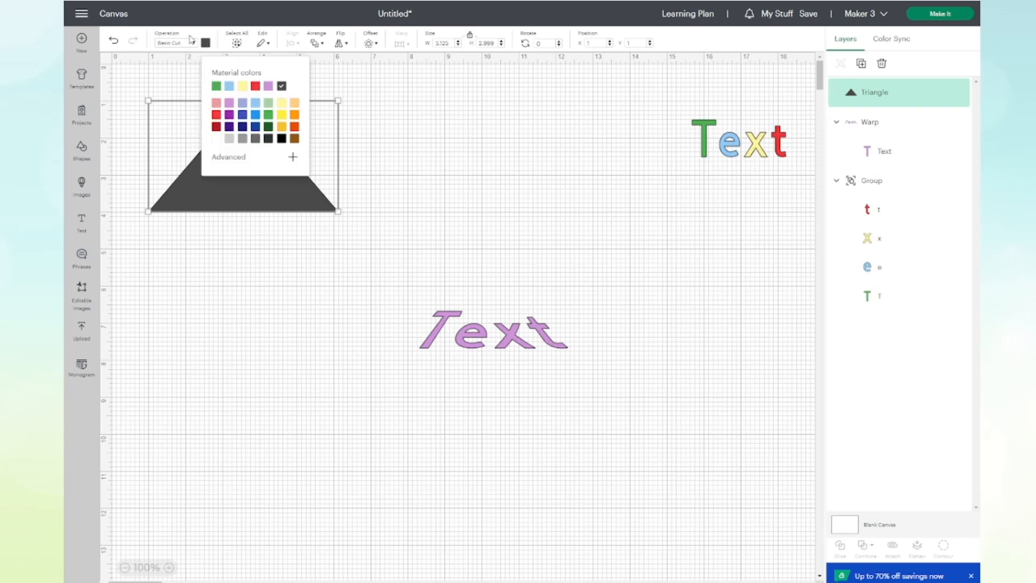
left_click(229, 139)
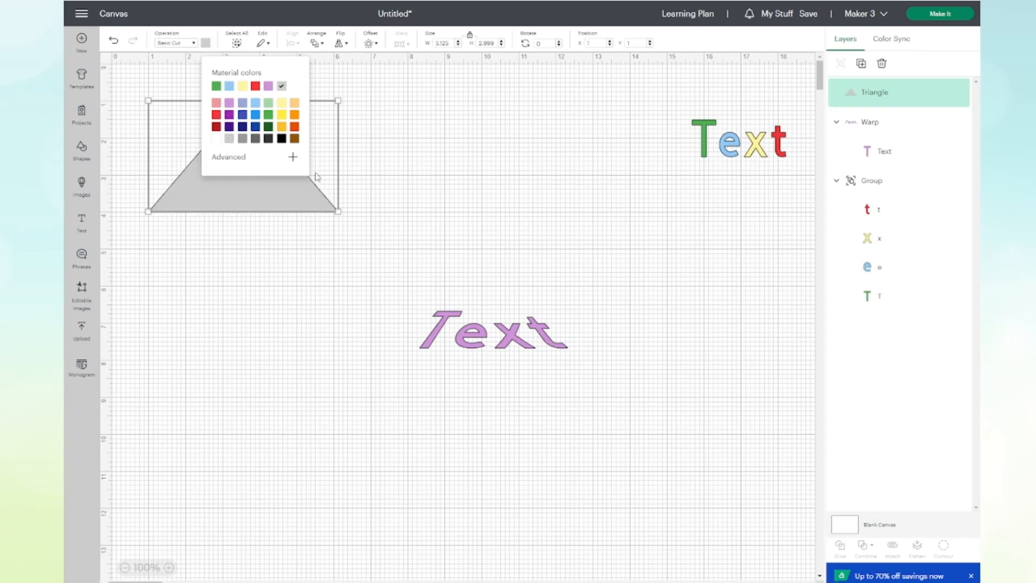
Try flipping the triangle vertically and moving it, and undo both changes.
left_click(346, 44)
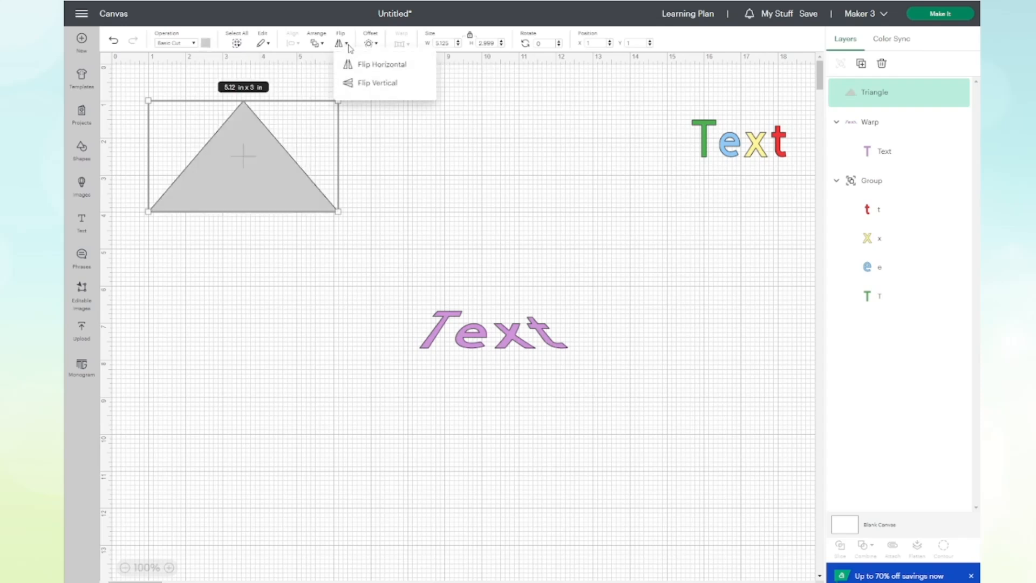
left_click(377, 83)
left_click_drag(280, 124, 348, 230)
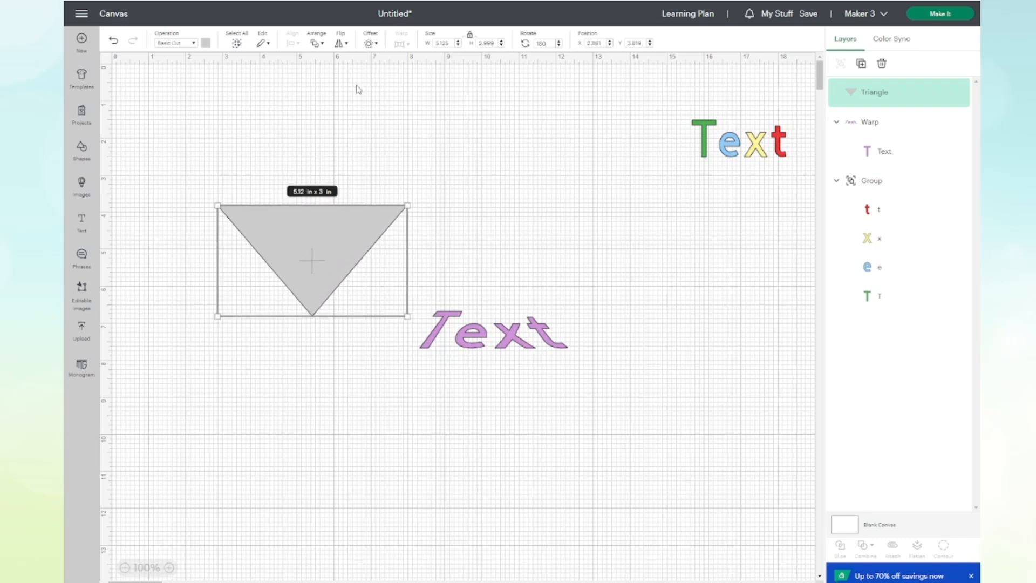
left_click(114, 42)
left_click(114, 43)
left_click(113, 42)
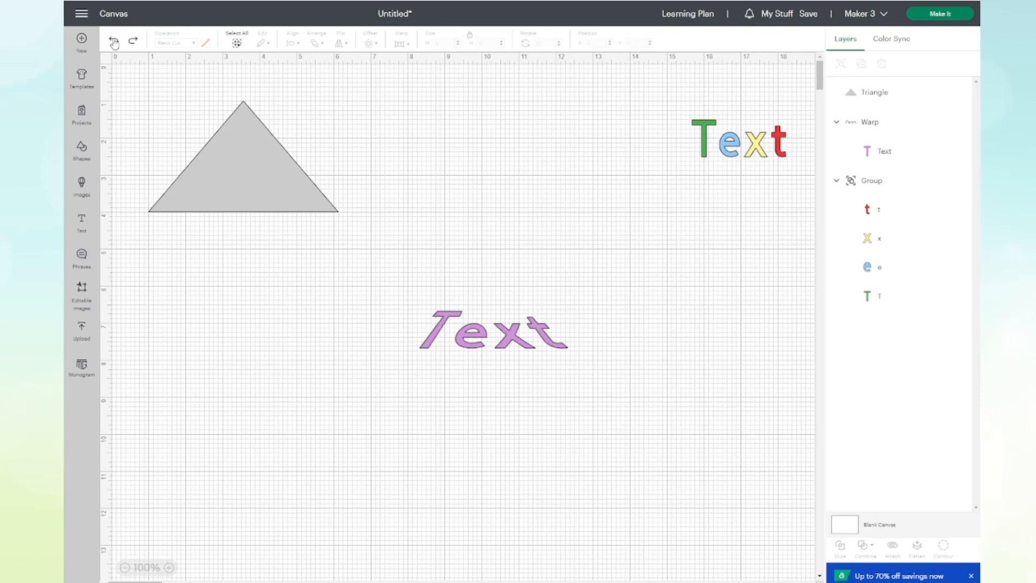
Move the gray triangle over the warped purple text and send it to the back.
left_click_drag(247, 157, 490, 304)
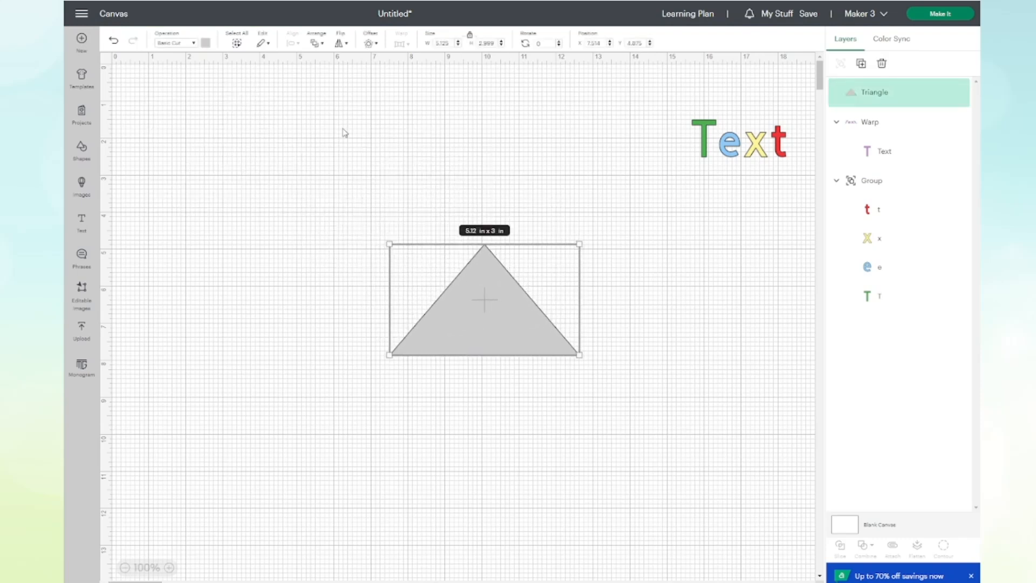
left_click(318, 41)
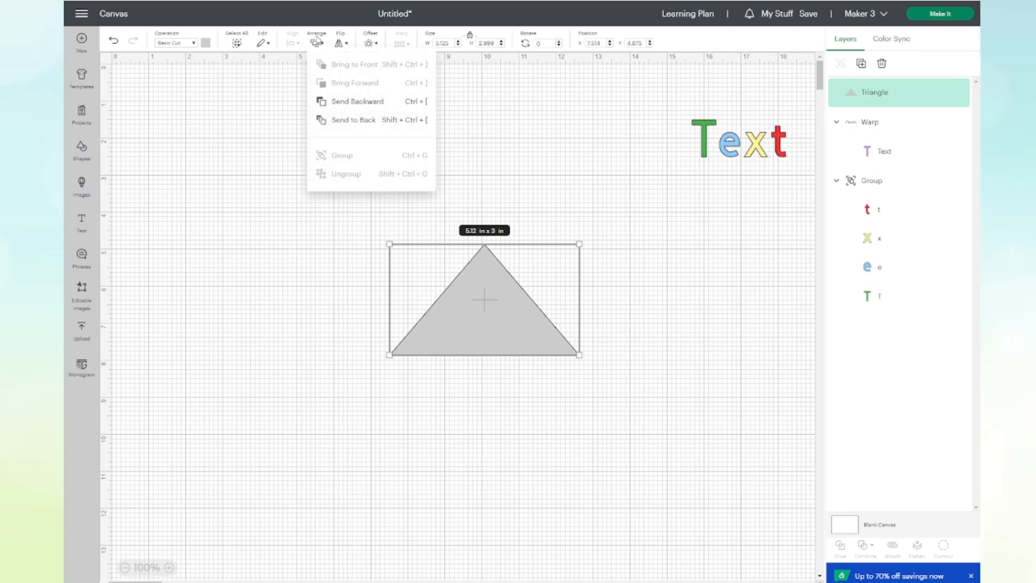
left_click(378, 118)
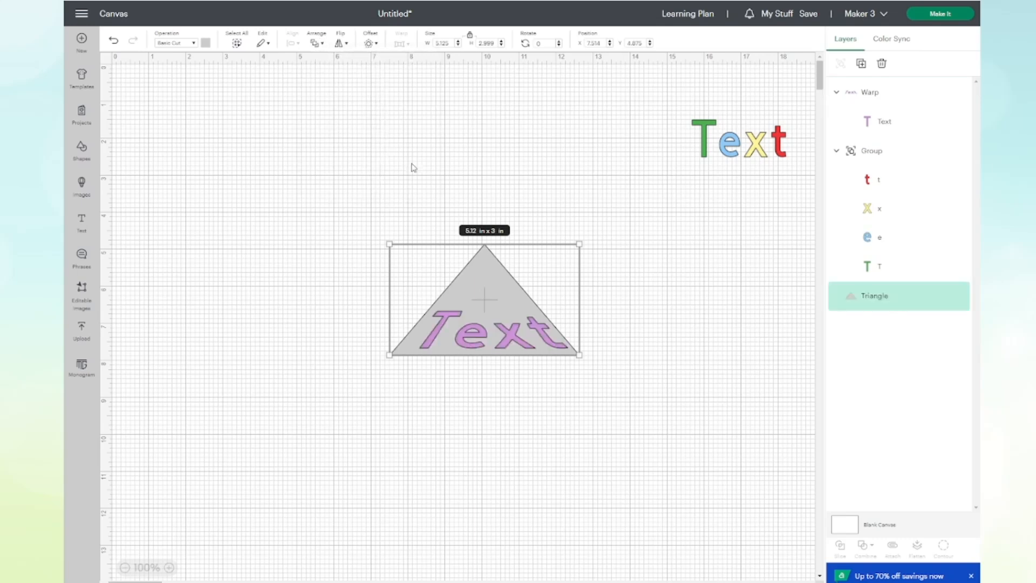
Select the warped text together with the triangle and center them horizontally on each other.
left_click(636, 294)
left_click_drag(269, 296, 620, 366)
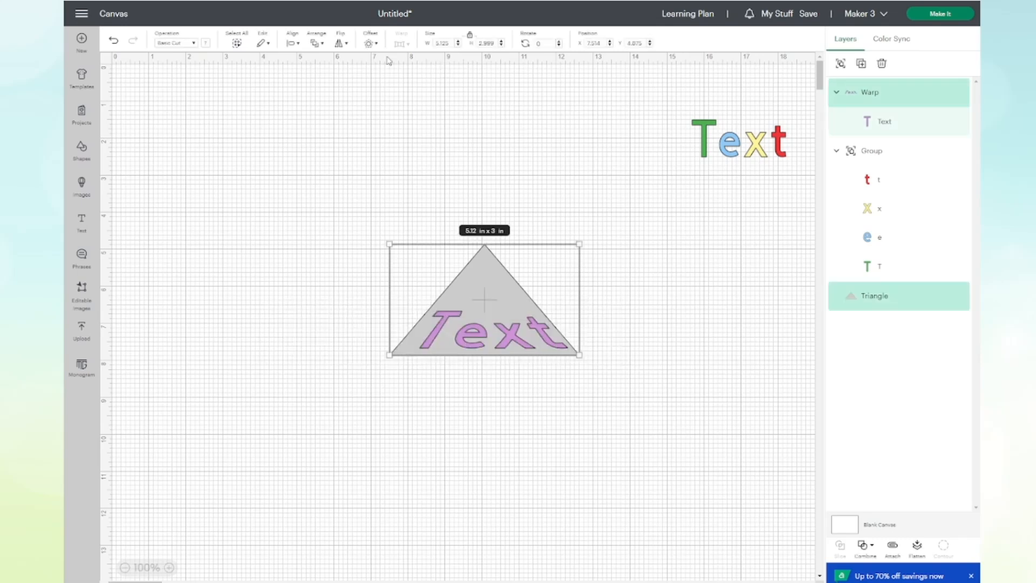
left_click(291, 47)
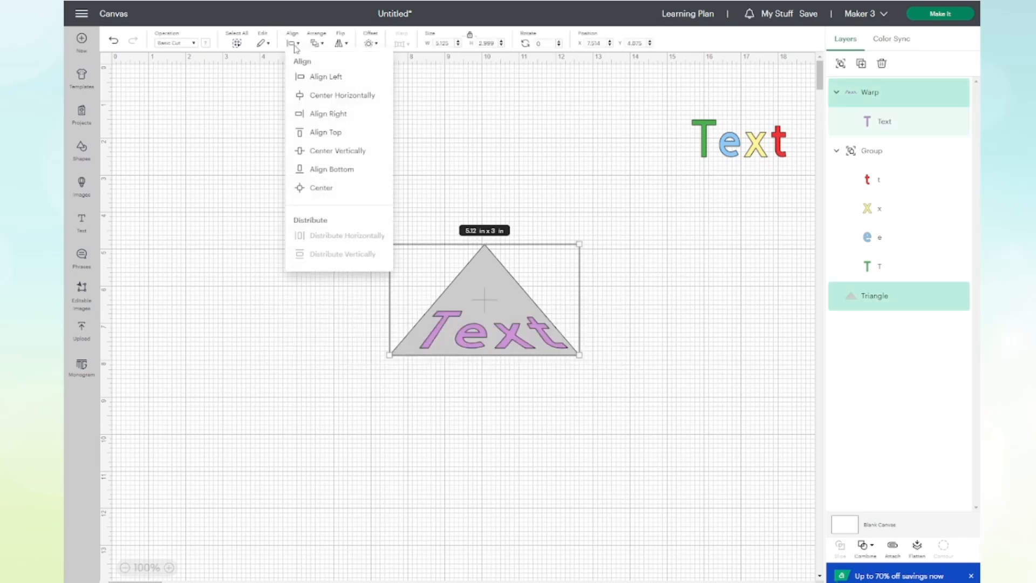
left_click(338, 99)
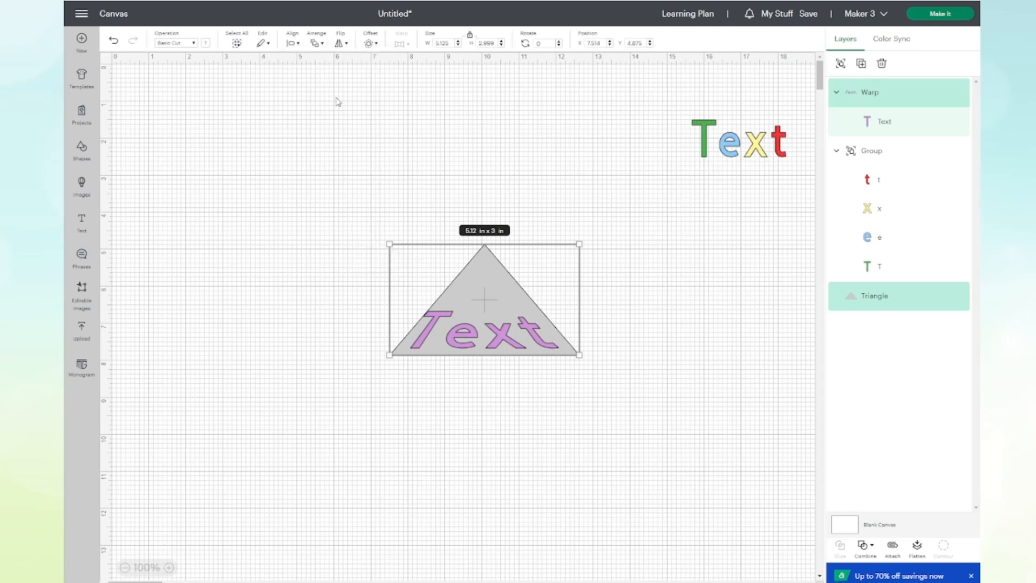
Nudge only the warped purple text about 0.2 in to the right within the gray triangle and clear the selection.
left_click(217, 193)
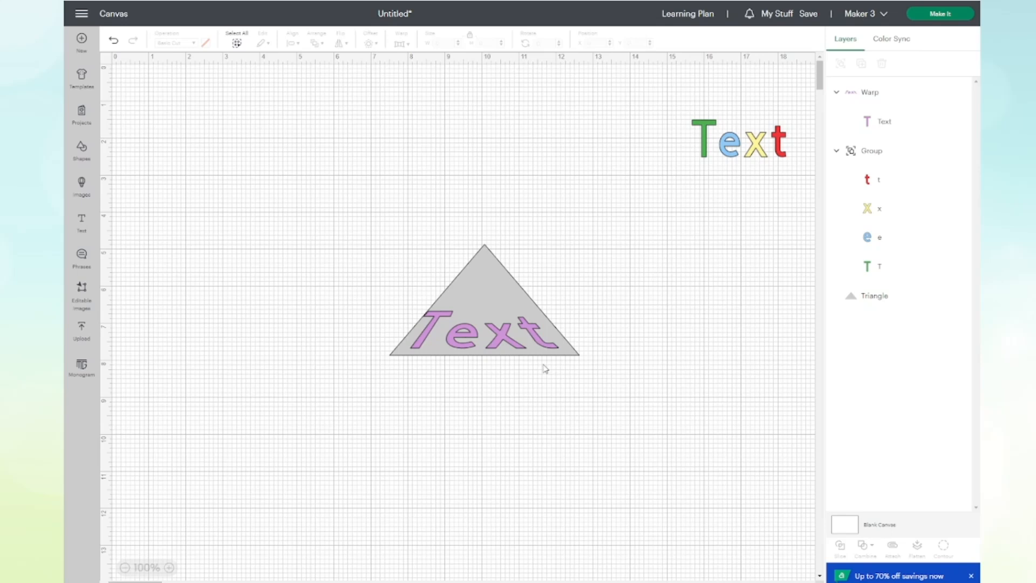
left_click(517, 346)
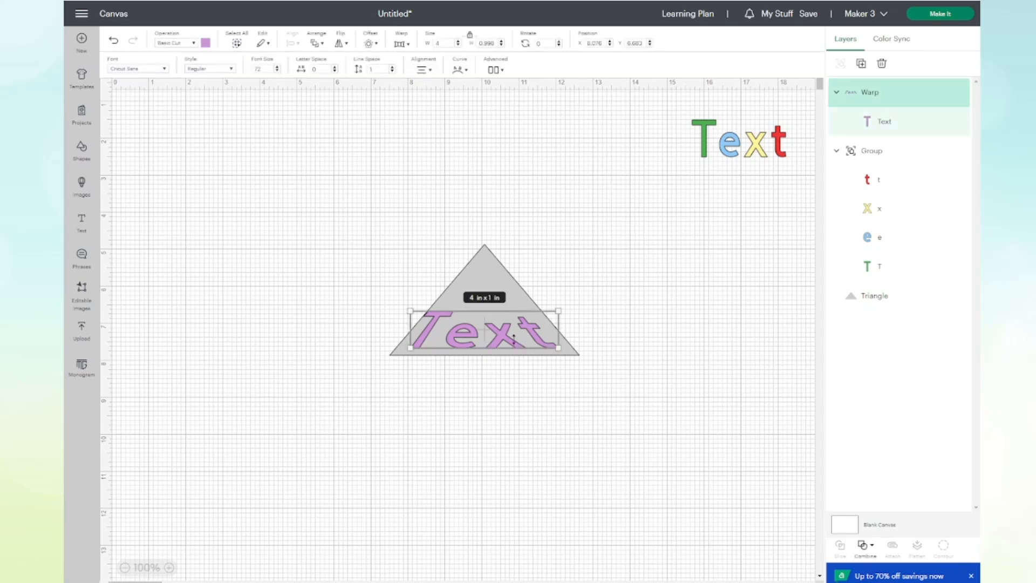
key("Right")
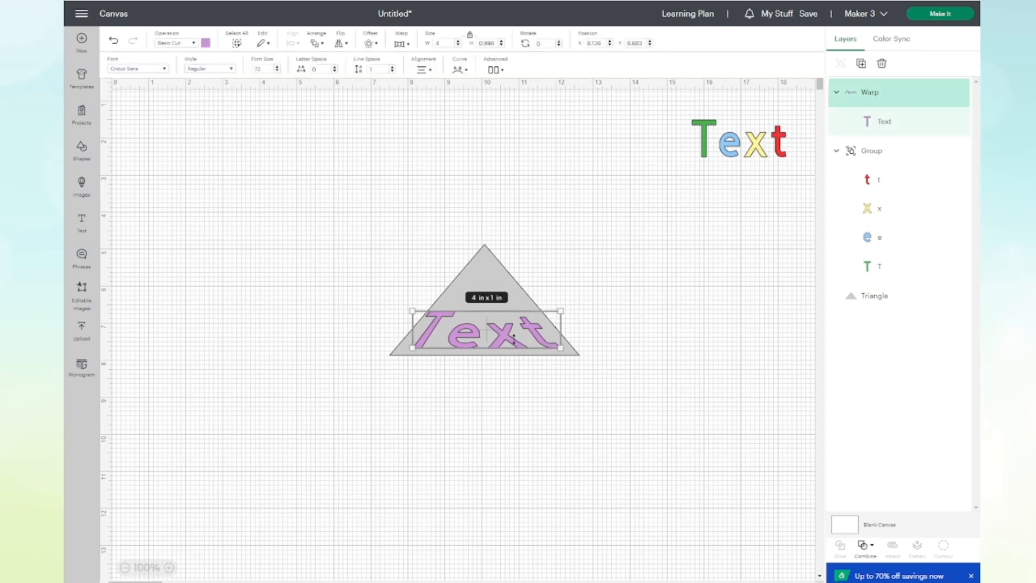
key("Right")
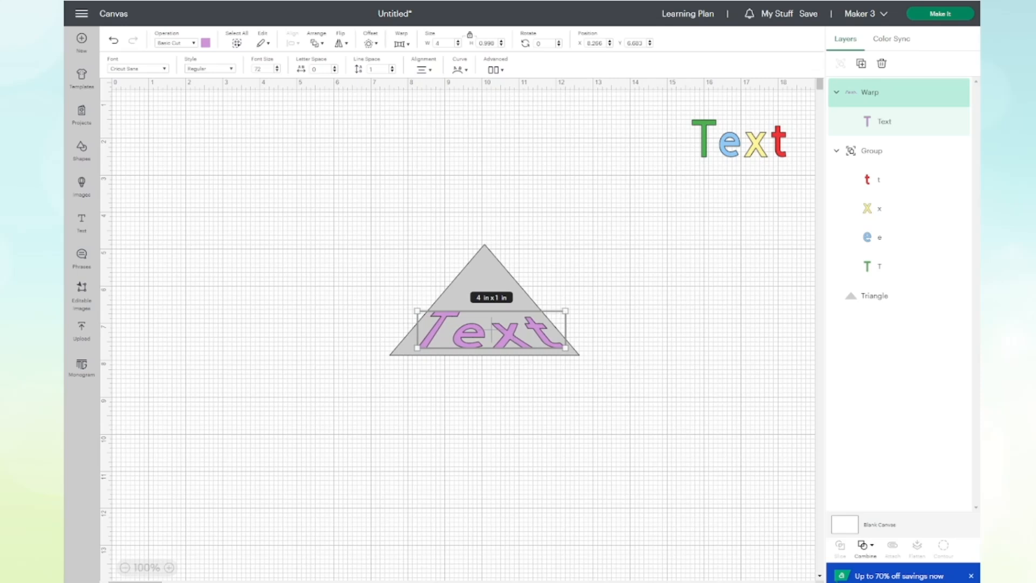
left_click(66, 143)
left_click(352, 193)
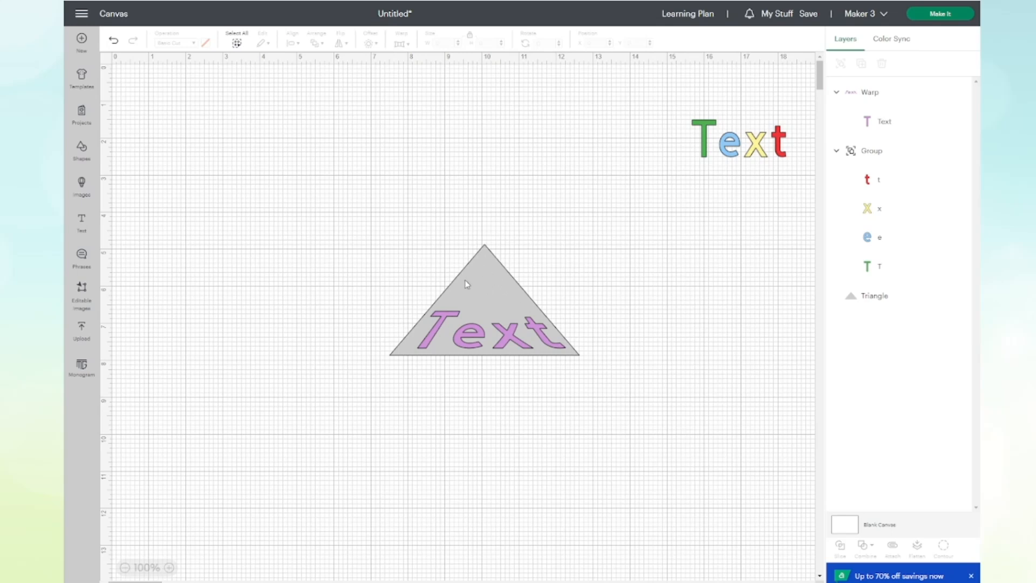
Group the warped text with the gray triangle and move the group below the multicolored text, to about X 12.9, Y 4.1 in.
left_click_drag(250, 212, 649, 405)
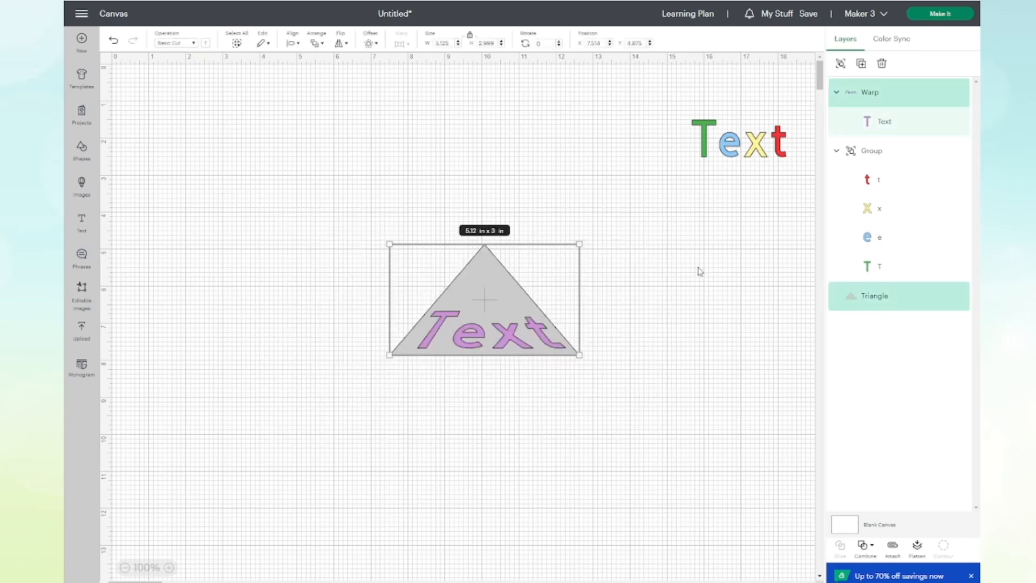
left_click(841, 65)
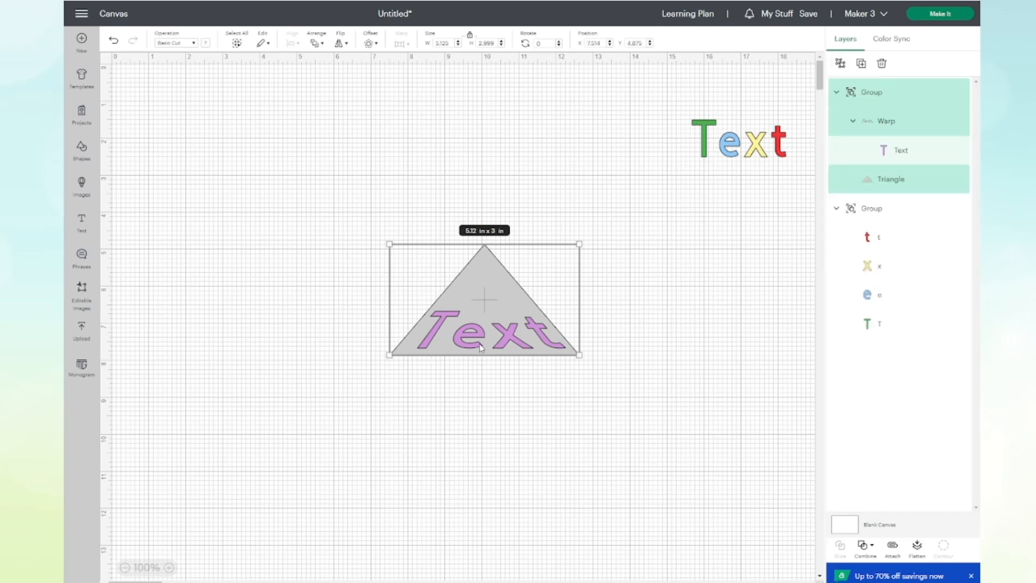
left_click_drag(477, 338, 679, 308)
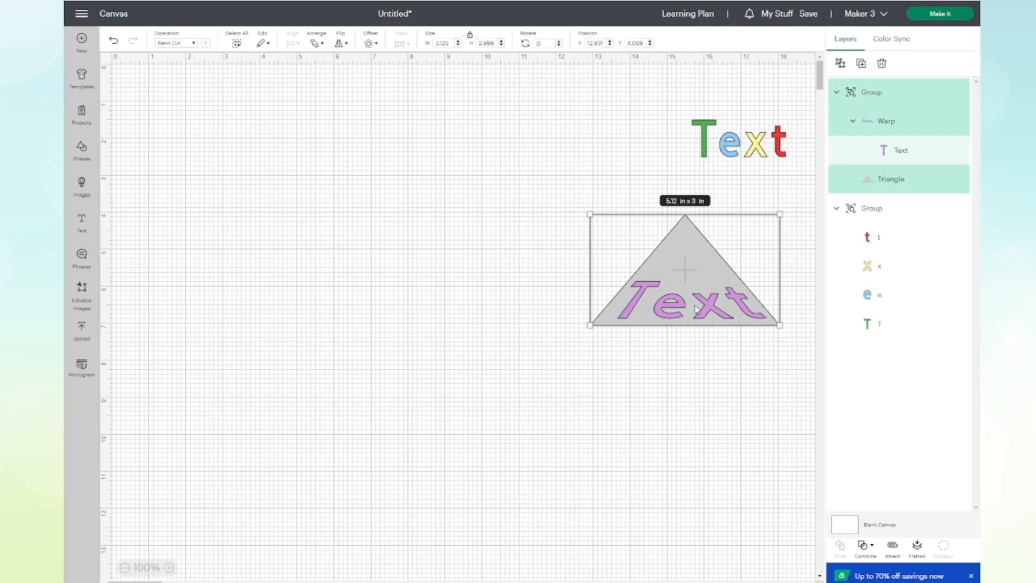